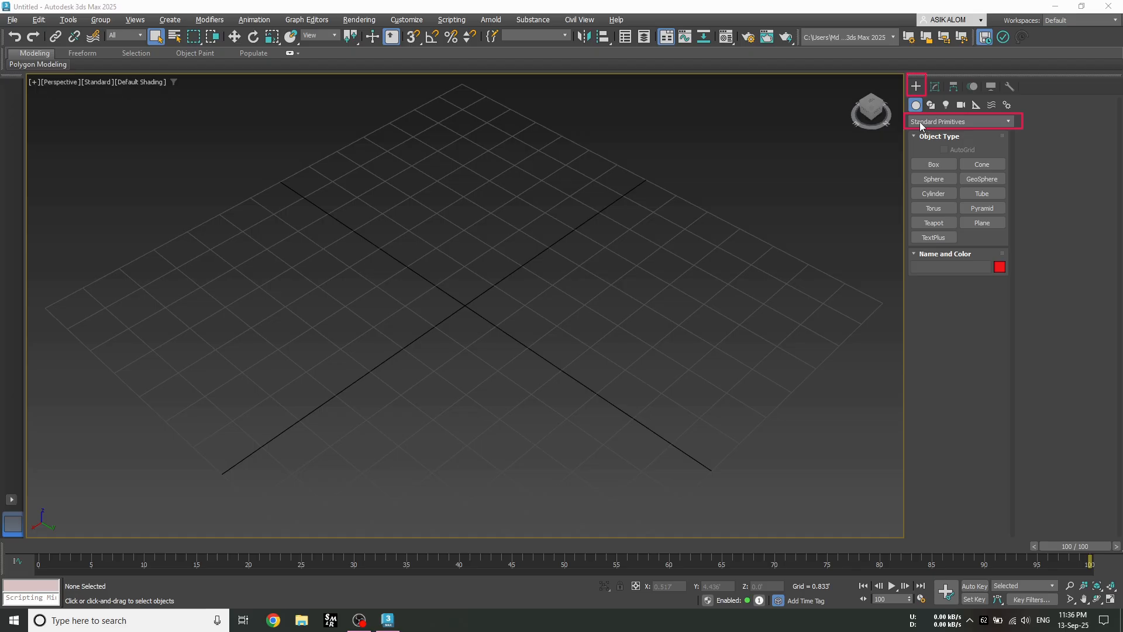
Step: Create a counterclockwise open spiral stair about 2.87' high on the near side of the grid
left_click(969, 124)
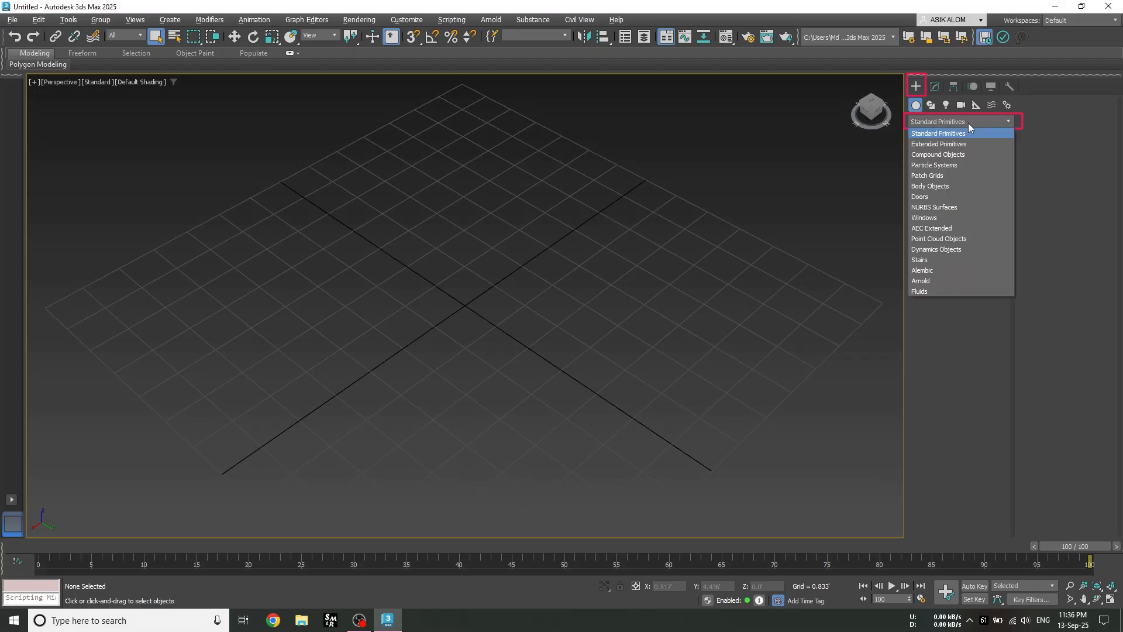
left_click(925, 262)
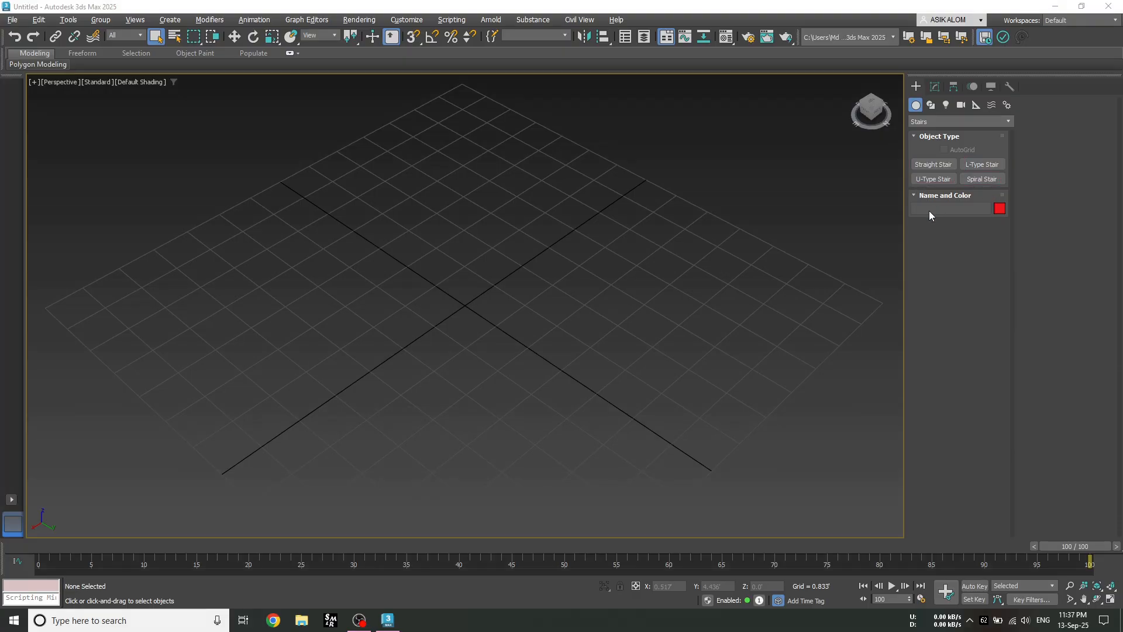
left_click(982, 179)
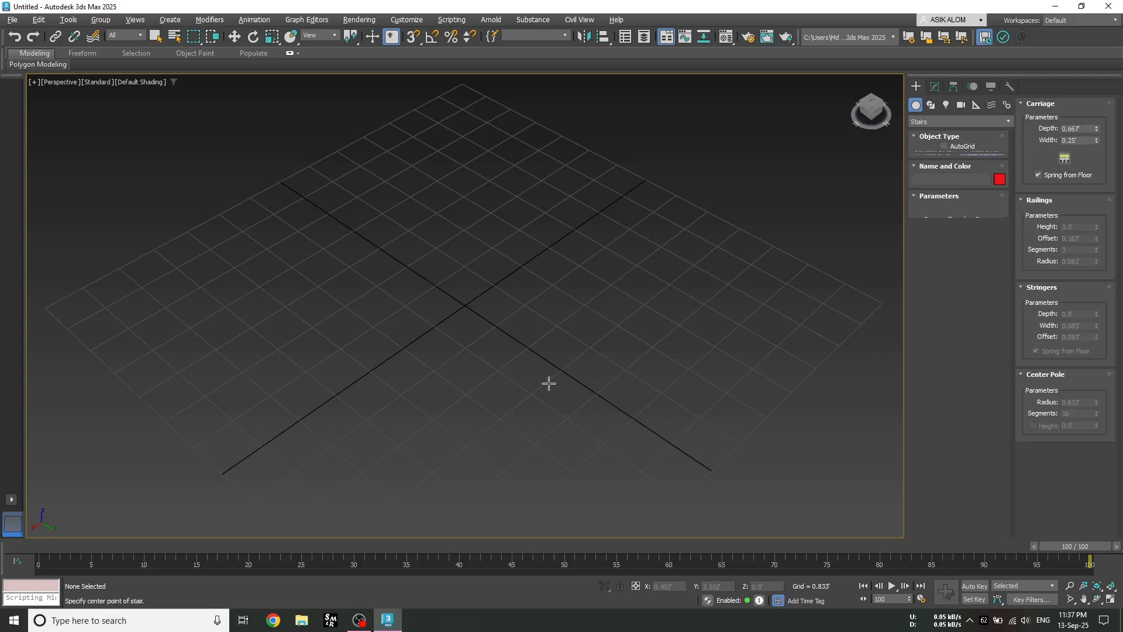
left_click(419, 411)
left_click_drag(419, 411, 485, 406)
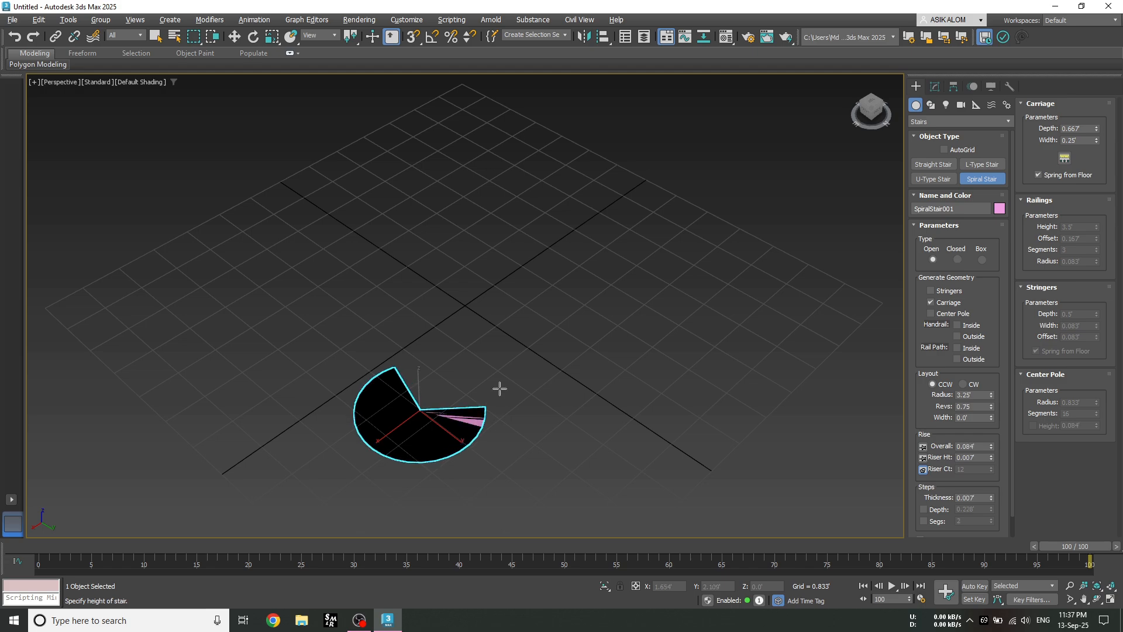
left_click(495, 244)
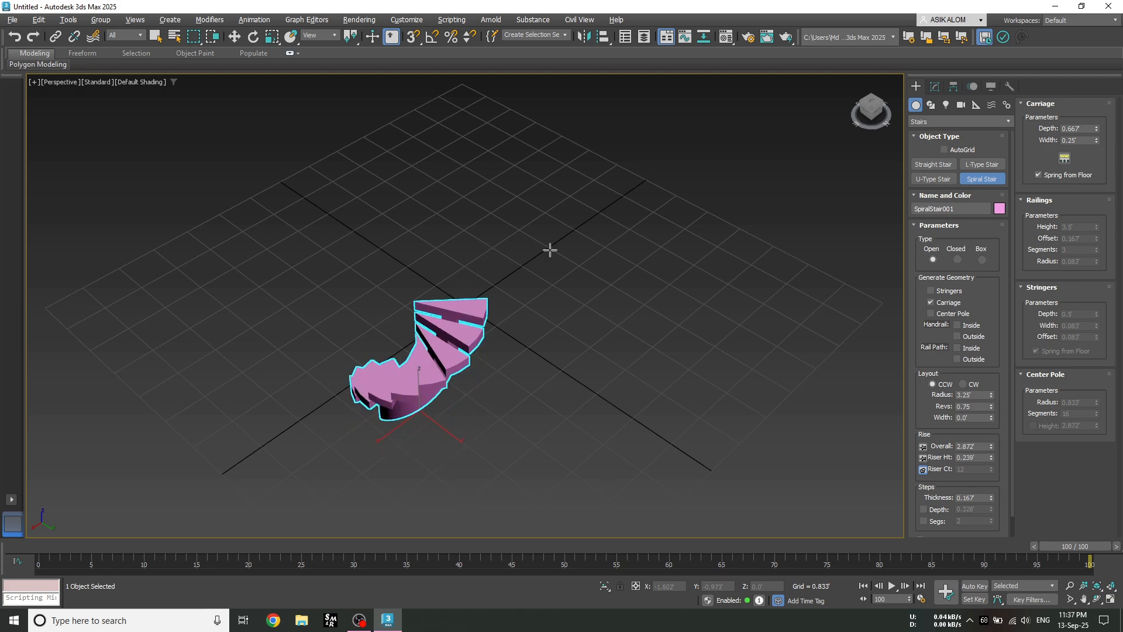
scroll(501, 319, "down", 3)
scroll(472, 336, "up", 2)
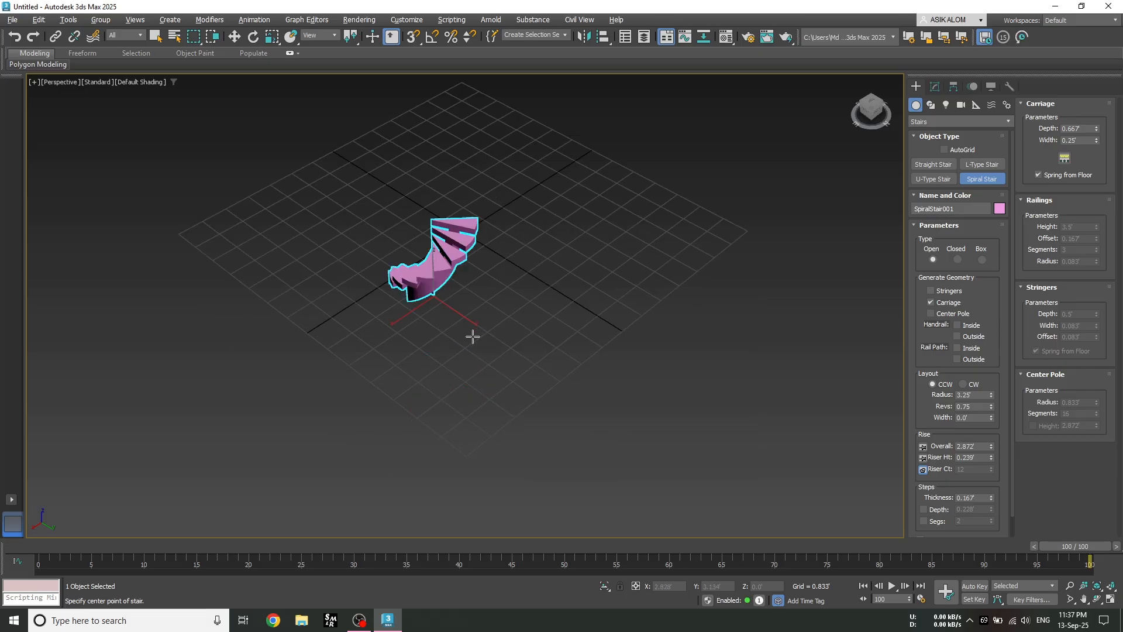
scroll(406, 339, "up", 2)
scroll(398, 350, "down", 2)
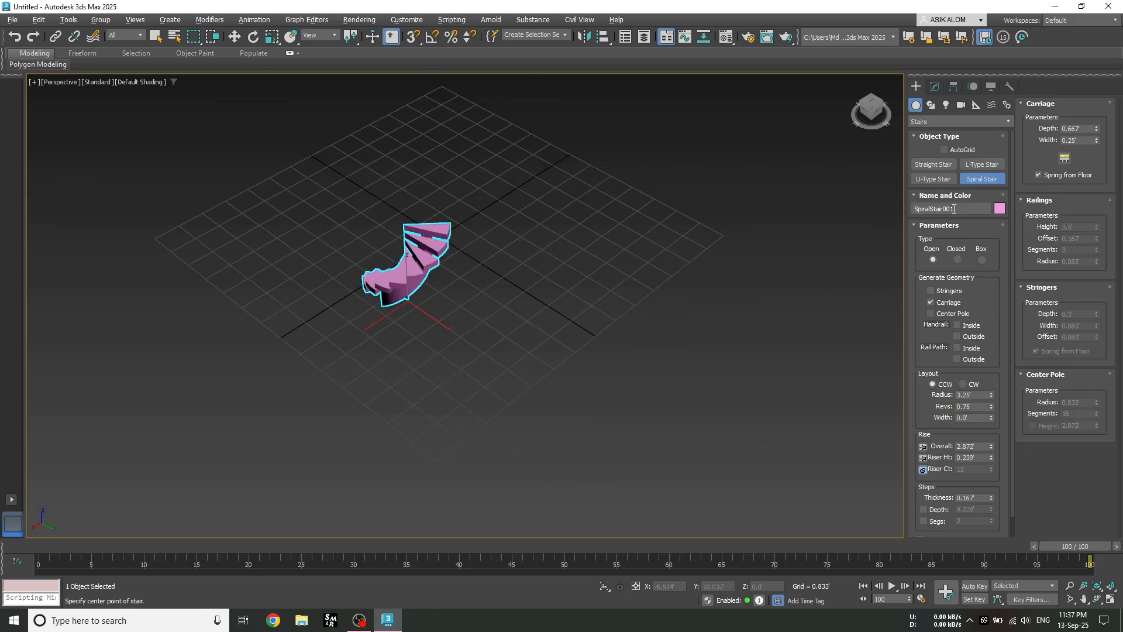
Step: Create a second spiral stair to the right of the first, with a radius of about 1.23' and a height of about 3.24'
left_click_drag(532, 345, 580, 350)
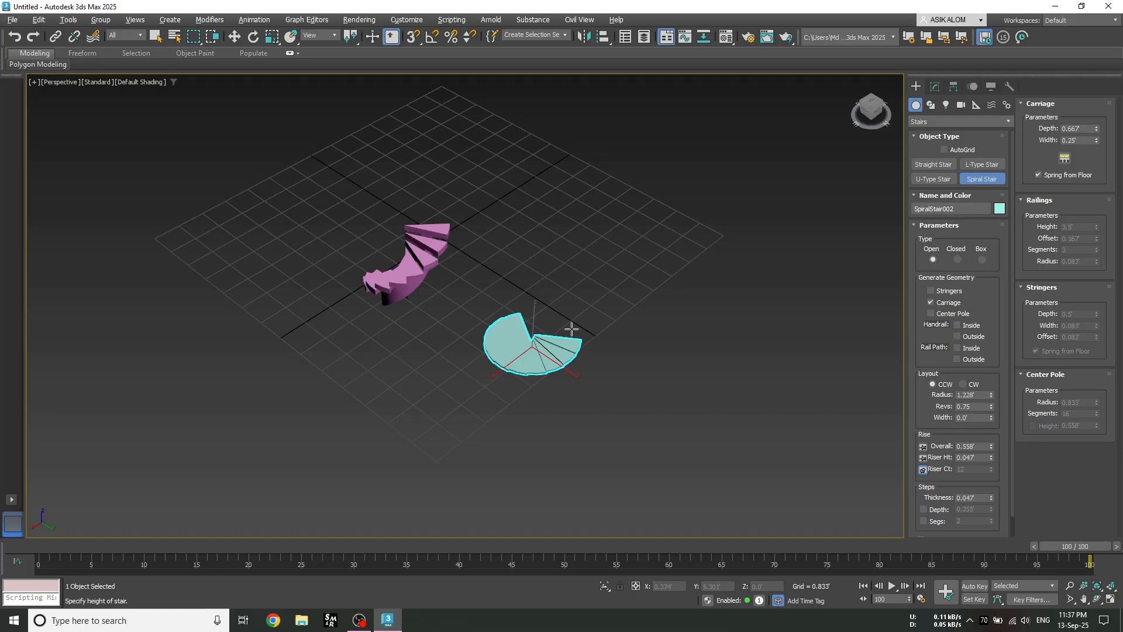
left_click(583, 227)
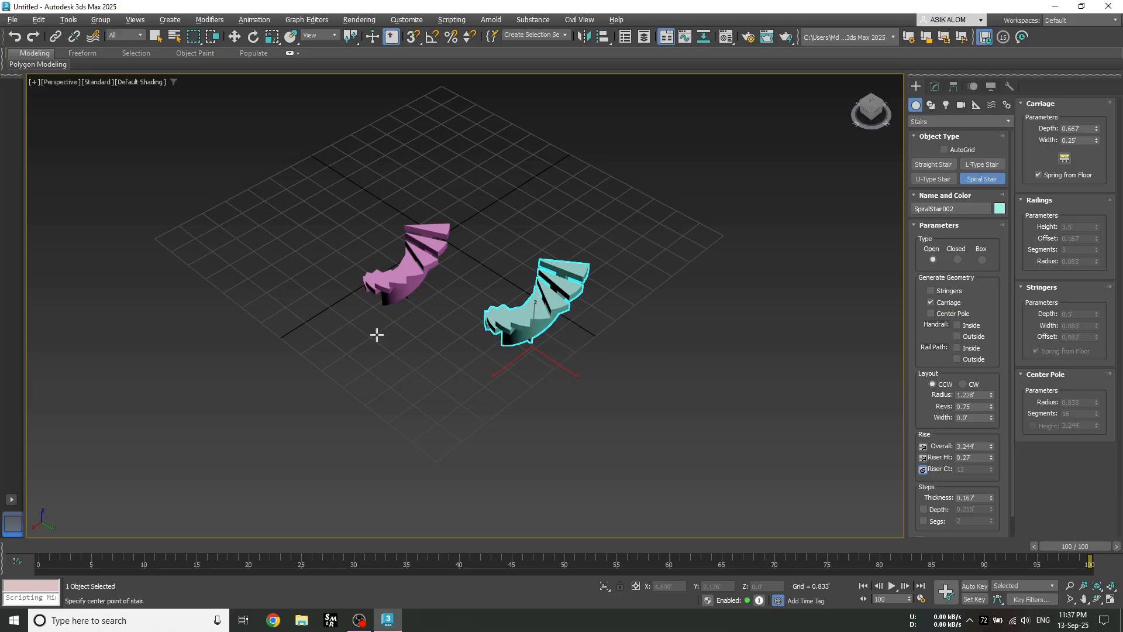
left_click_drag(468, 203, 475, 193)
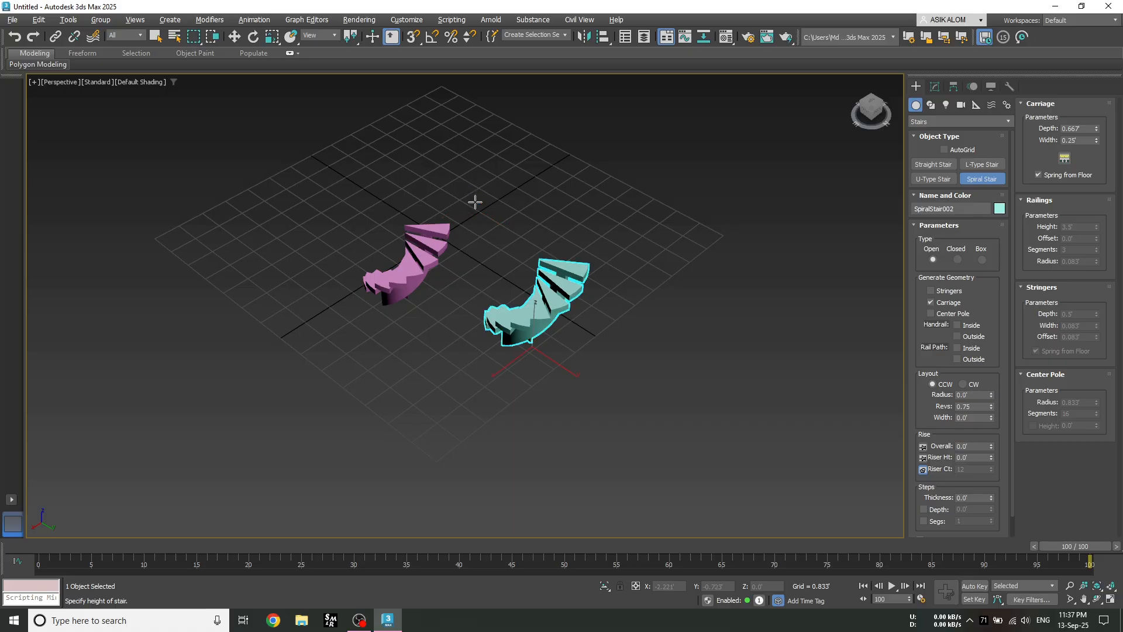
right_click(462, 199)
Step: Delete the first, pink spiral stair and hide the viewport grid
left_click_drag(461, 206, 347, 321)
key("Delete")
middle_click_drag(387, 423, 539, 434, "alt")
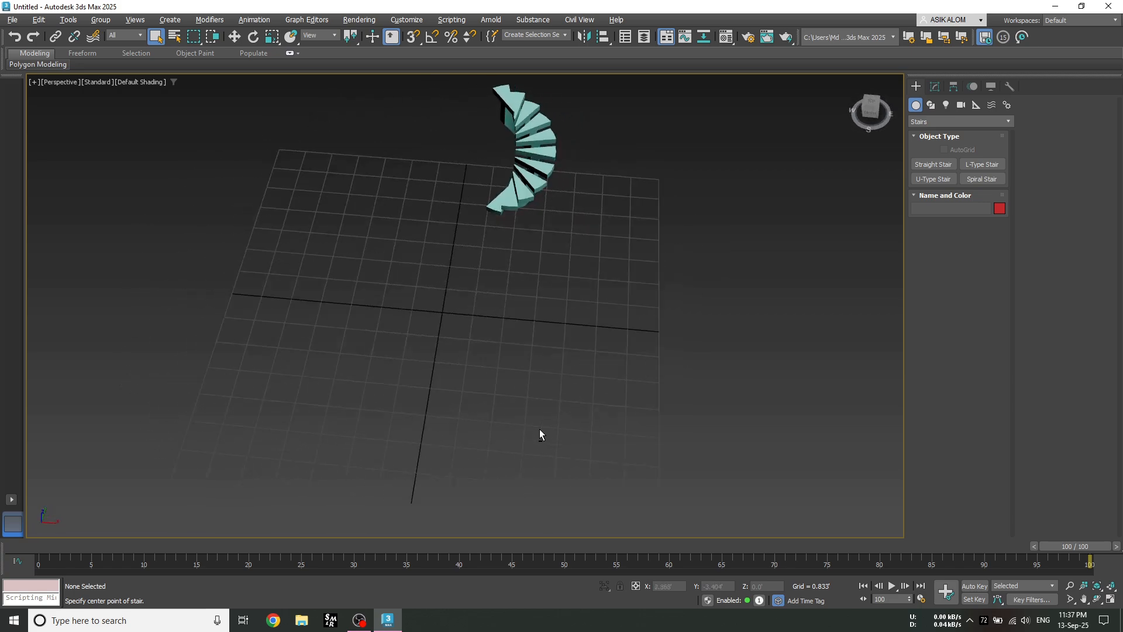
middle_click_drag(519, 190, 446, 341)
scroll(446, 341, "up", 3)
middle_click_drag(471, 392, 475, 291)
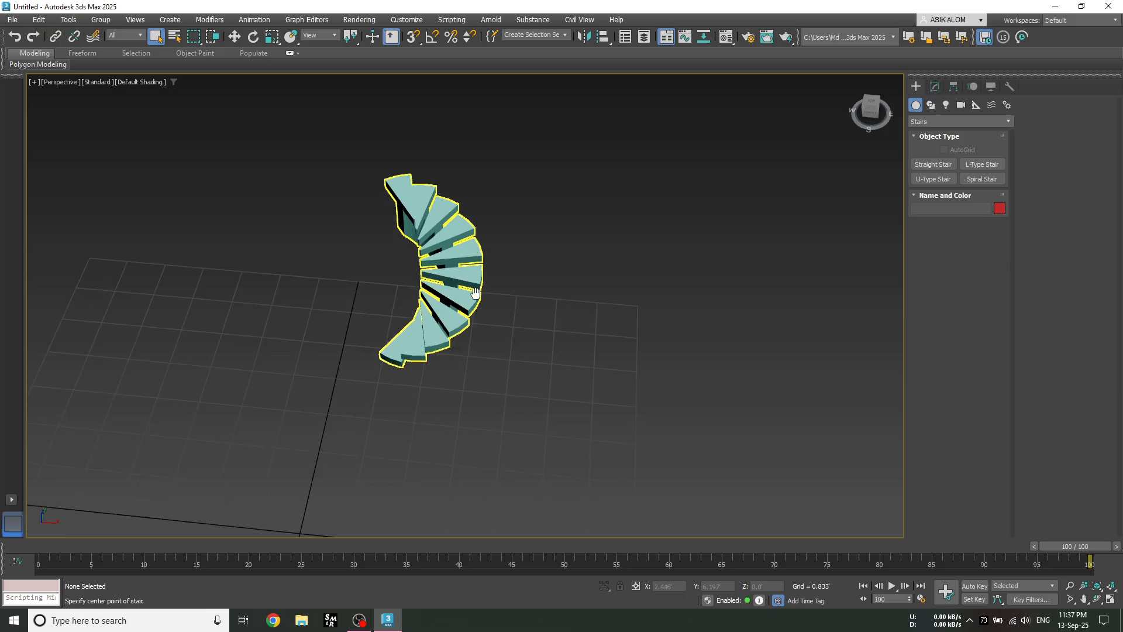
scroll(475, 291, "up", 2)
key("g")
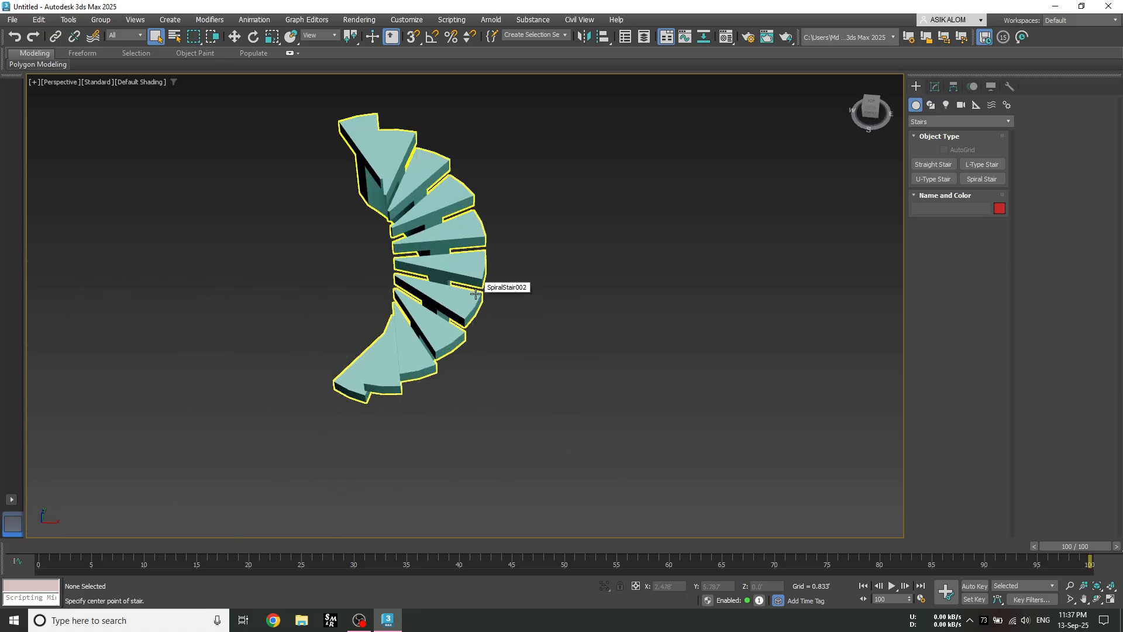
Step: Select the remaining spiral stair and open its parameters for modification
middle_click_drag(607, 265, 579, 313)
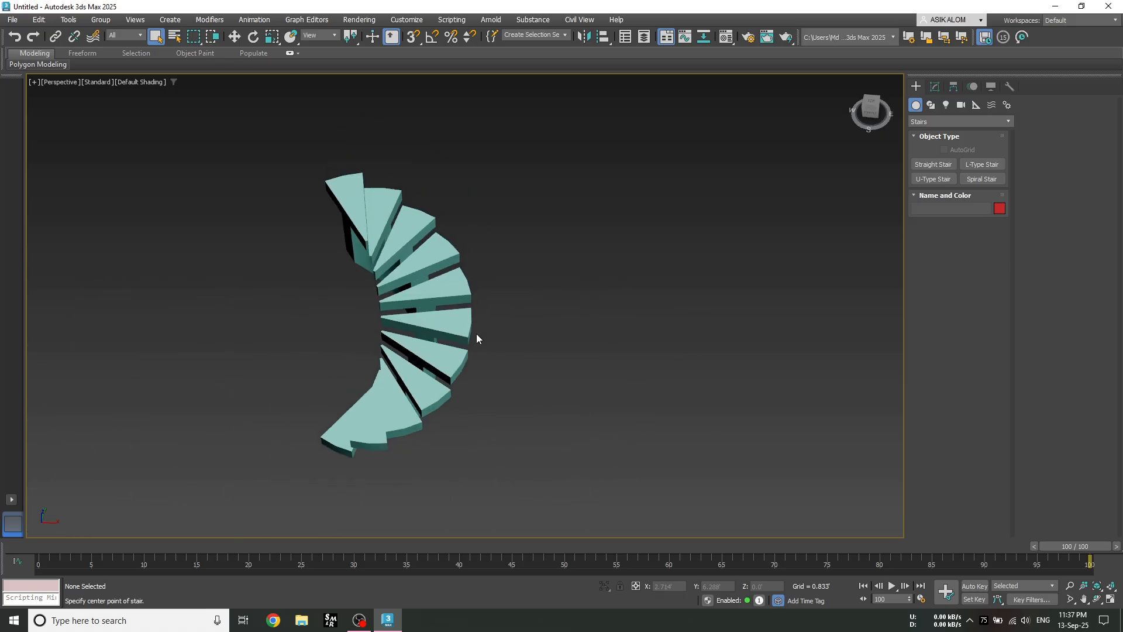
scroll(481, 328, "up", 3)
scroll(499, 339, "down", 3)
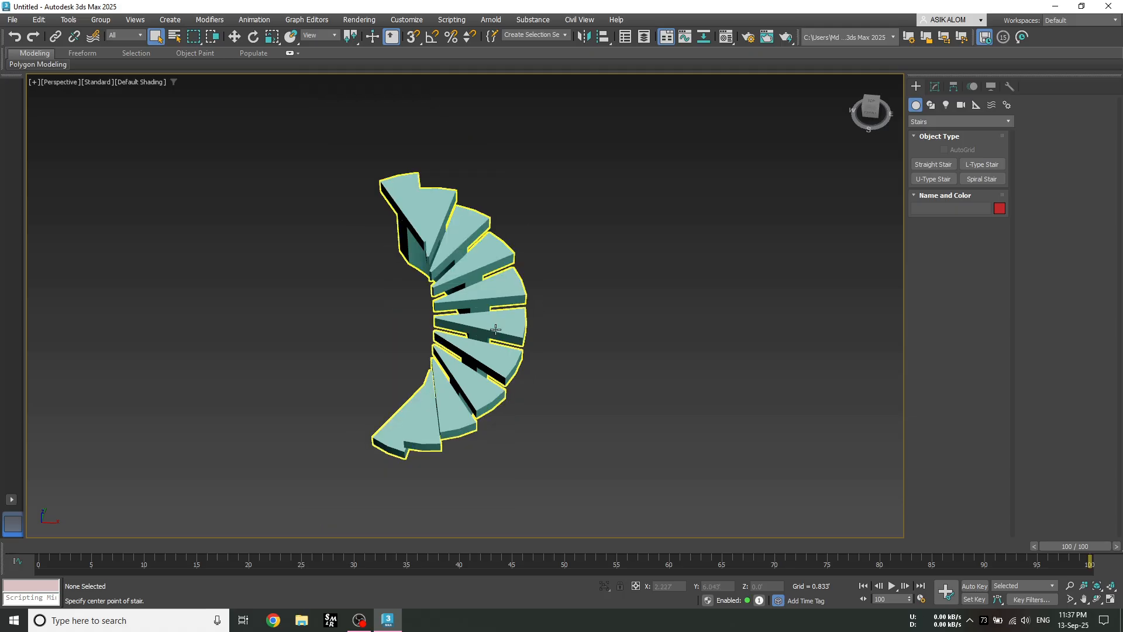
left_click(498, 326)
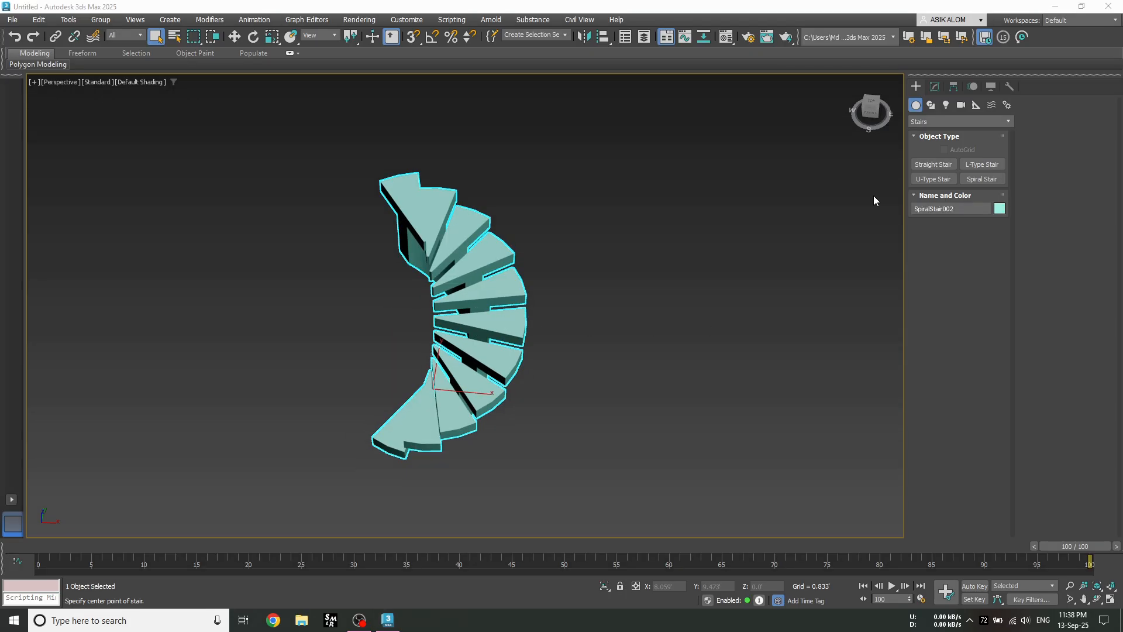
left_click(934, 89)
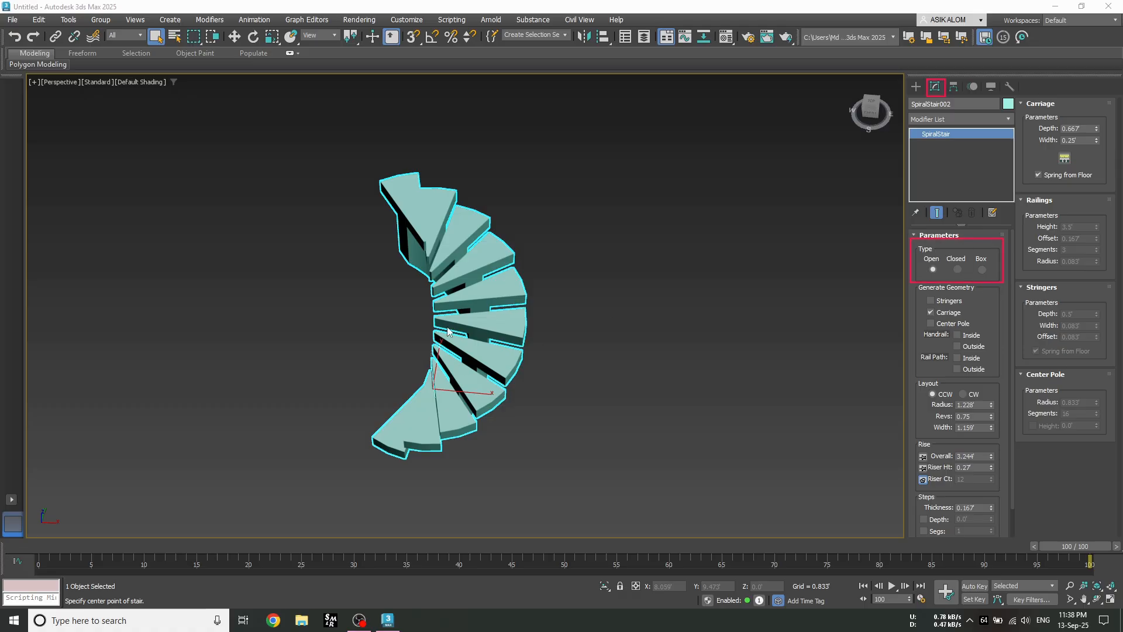
left_click(534, 376)
scroll(506, 354, "up", 3)
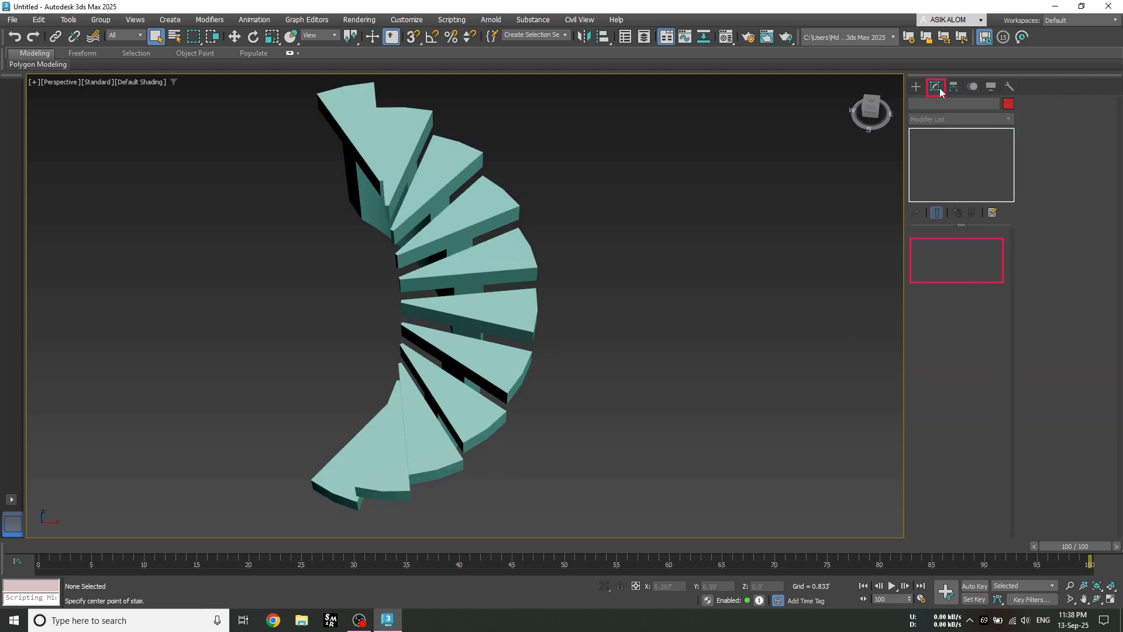
left_click(456, 271)
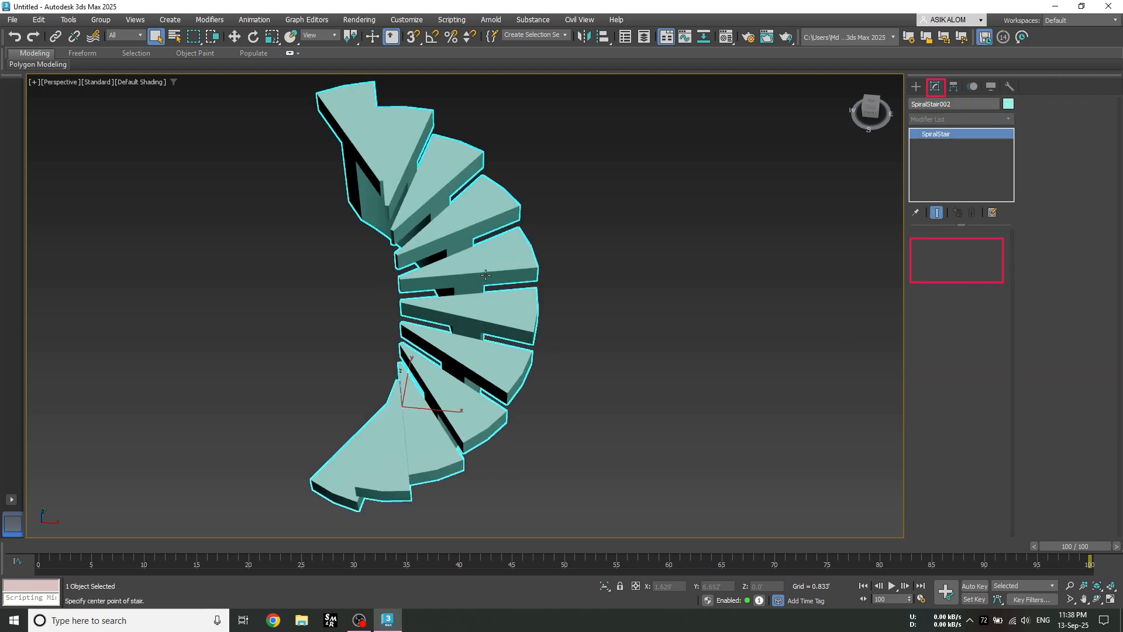
Step: Try the Closed and Box types on the spiral stair and return it to Open
left_click(955, 270)
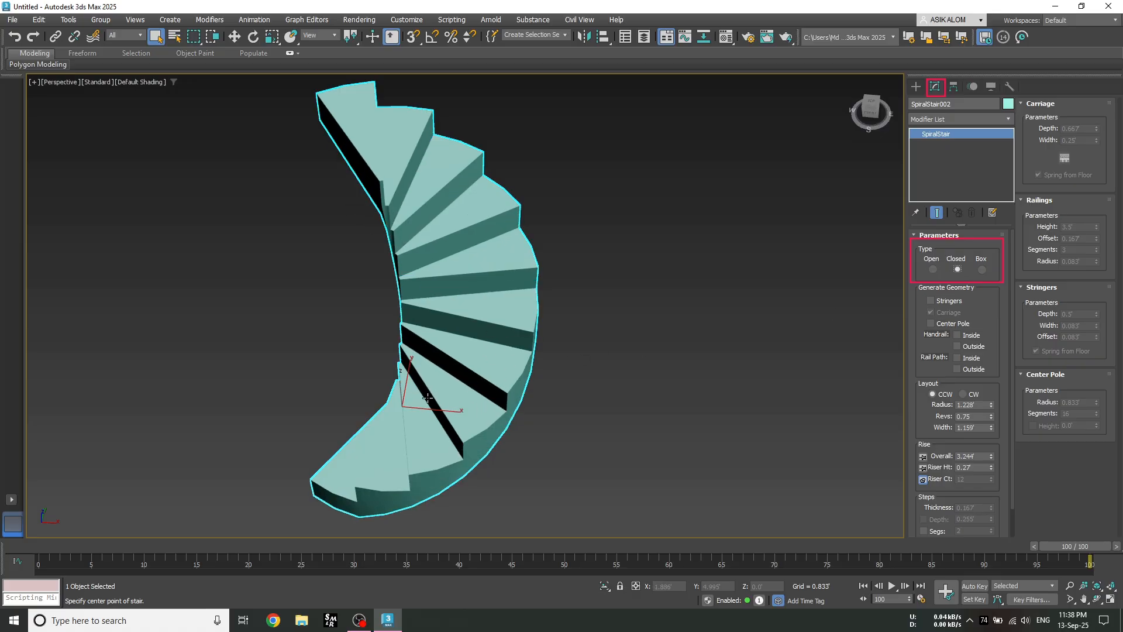
middle_click_drag(427, 398, 620, 393, "alt")
left_click(983, 271)
middle_click_drag(490, 396, 353, 396, "alt")
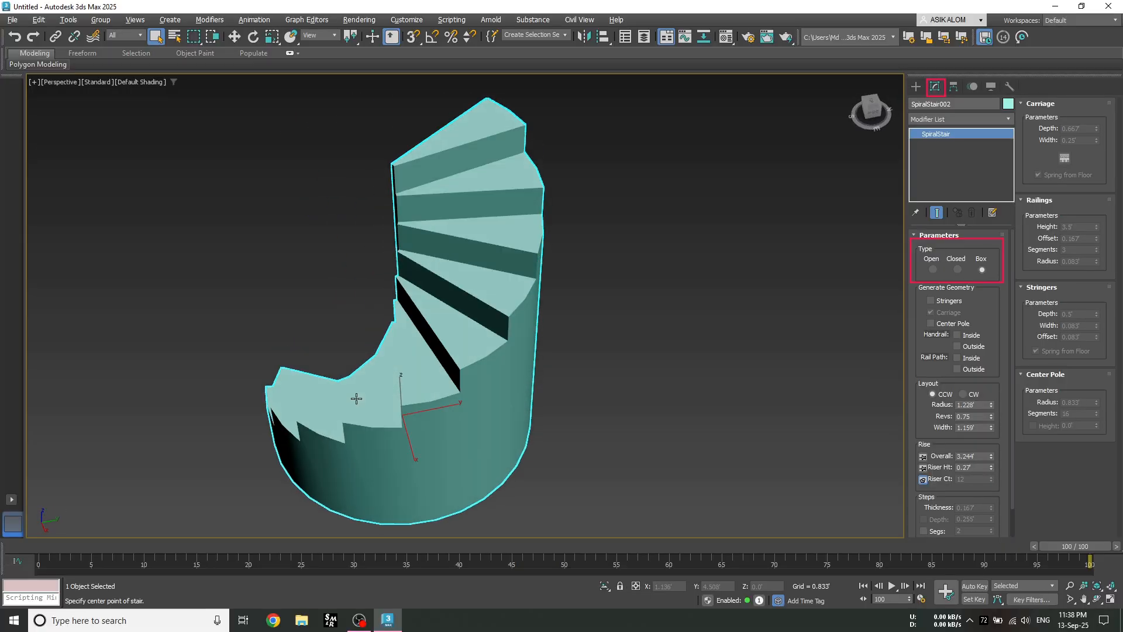
left_click(933, 269)
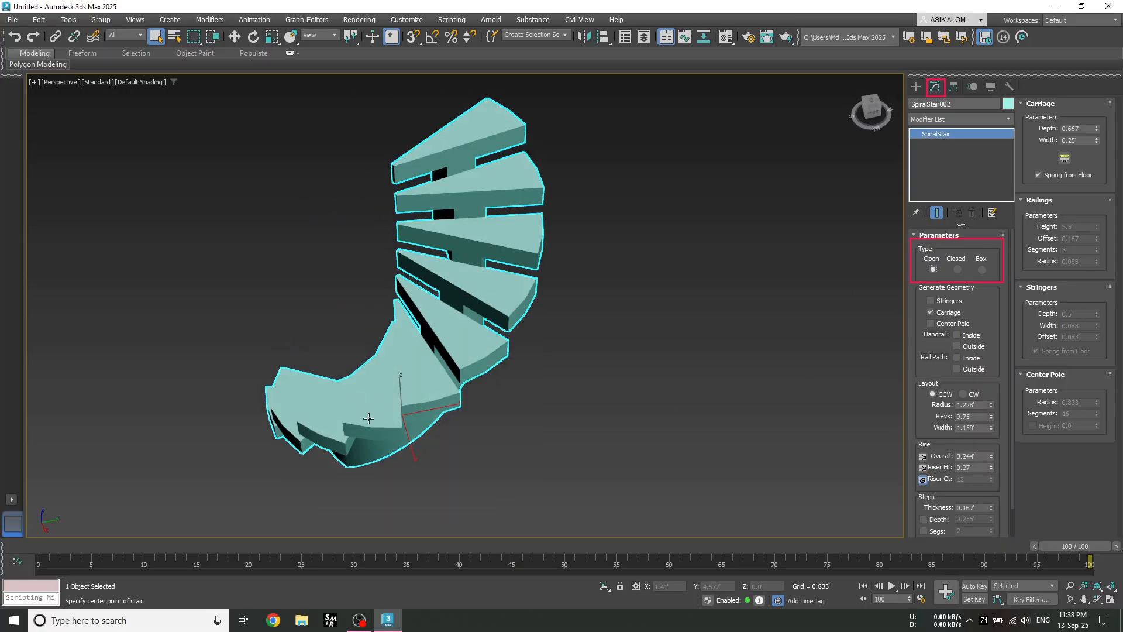
middle_click_drag(369, 418, 523, 447, "alt")
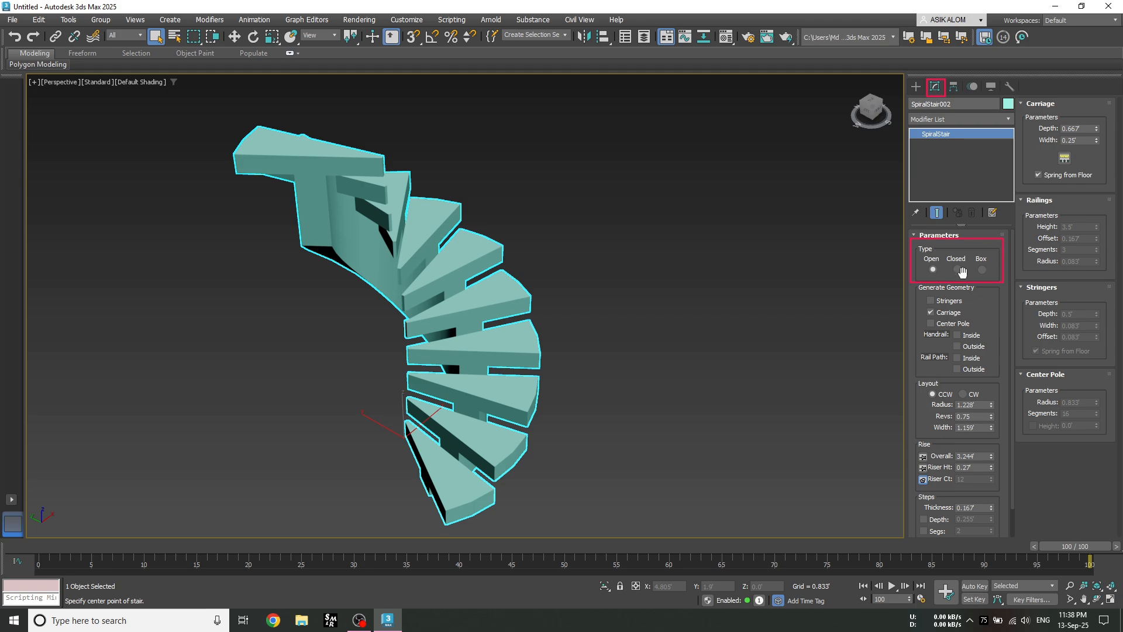
Step: Enable stringers on the spiral stair and toggle its carriage off and back on
left_click(931, 301)
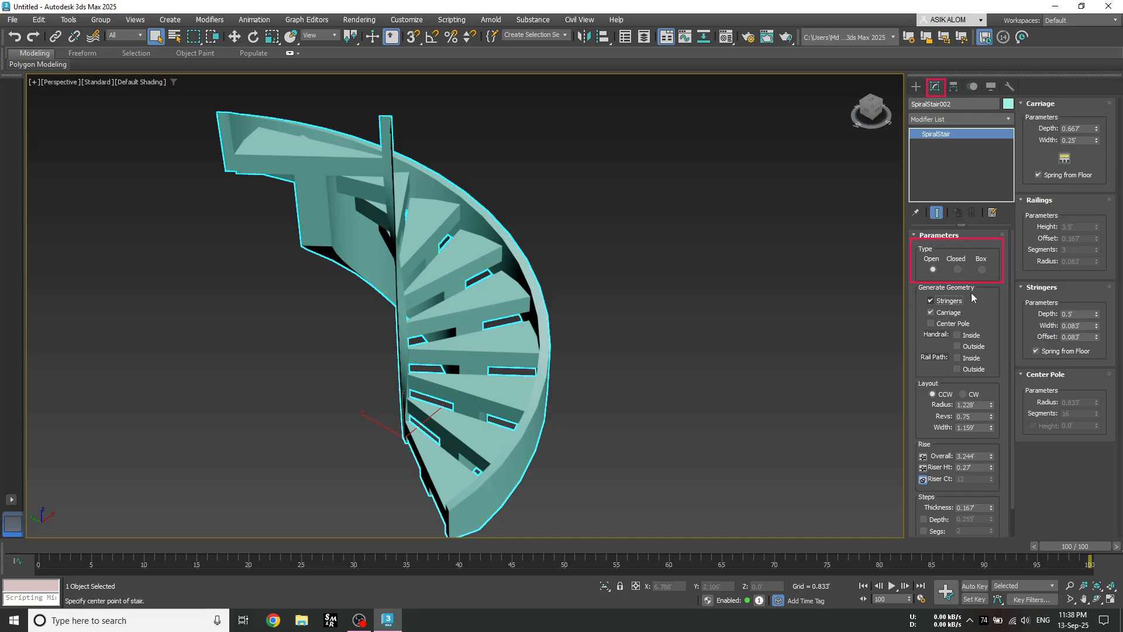
left_click(932, 311)
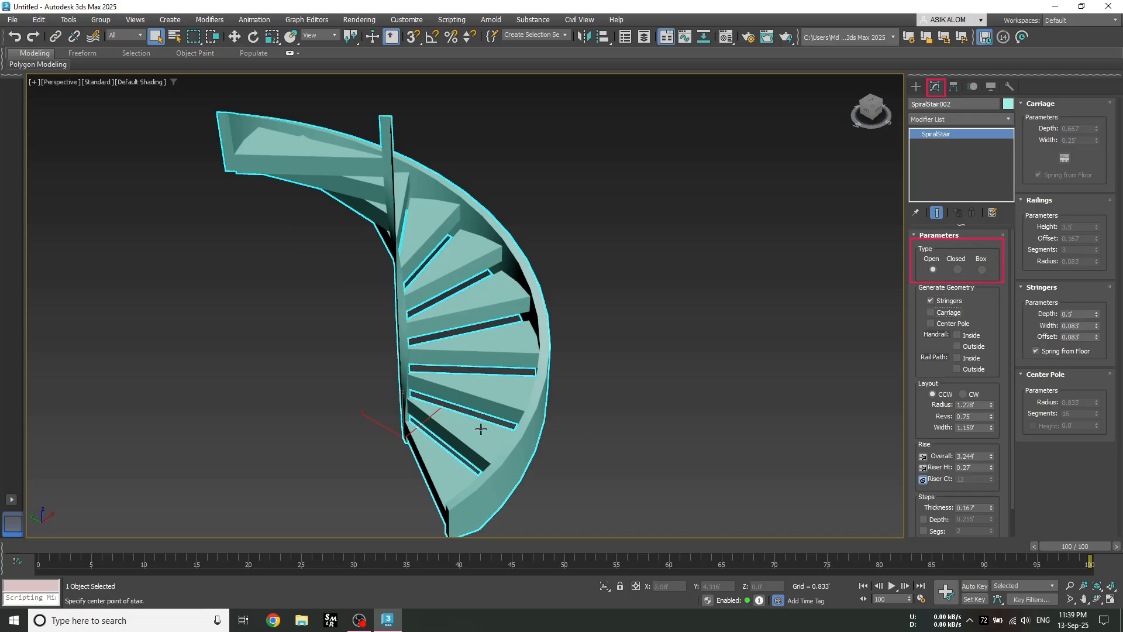
left_click(931, 312)
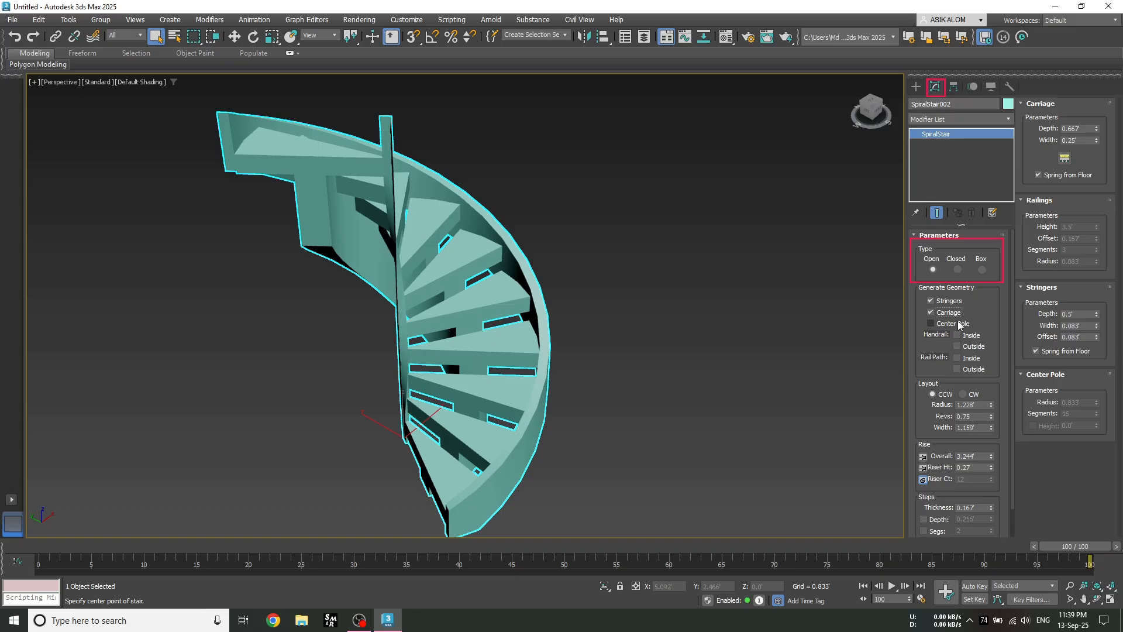
Step: Inspect the stair's center in the Top view, toggling the center pole on and off, and return to the shaded Perspective view
key("t")
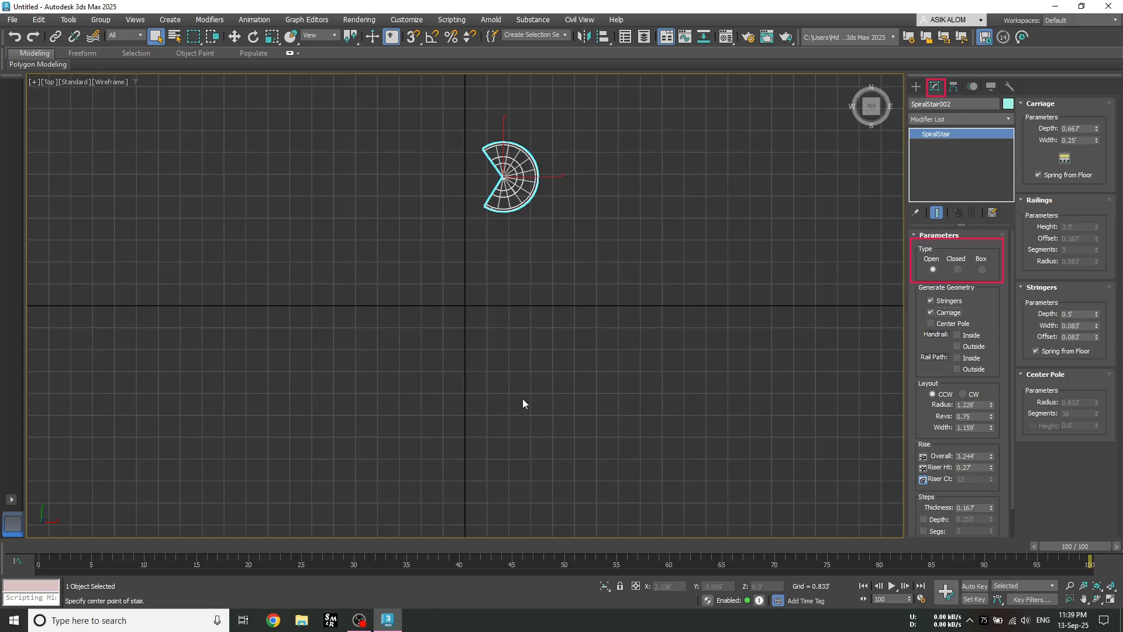
scroll(505, 172, "up", 5)
scroll(506, 172, "up", 3)
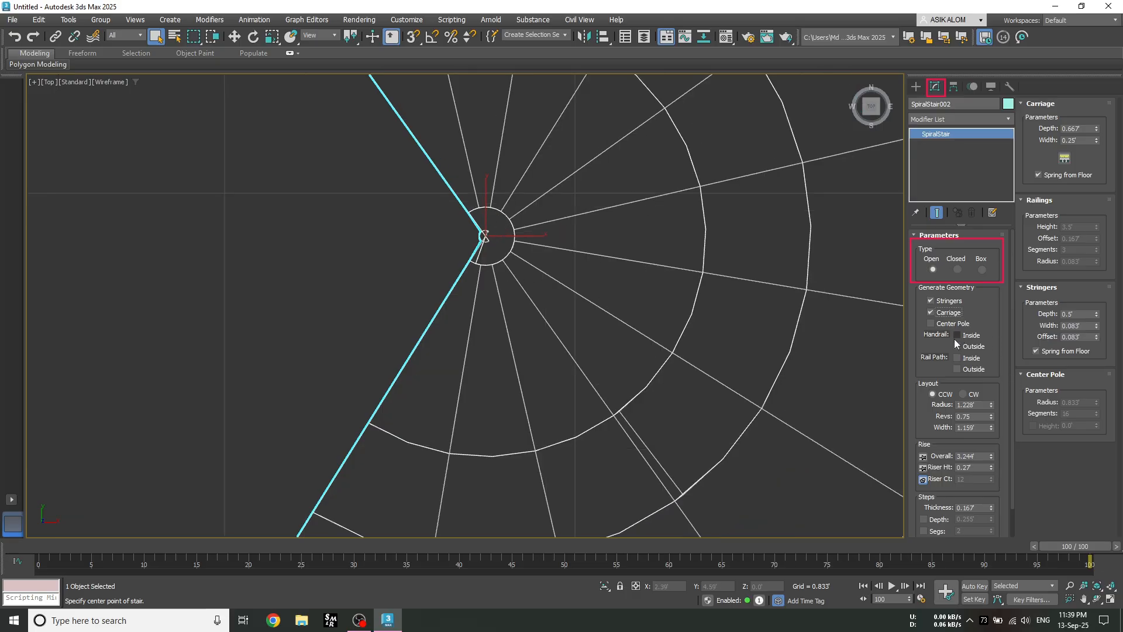
left_click(931, 324)
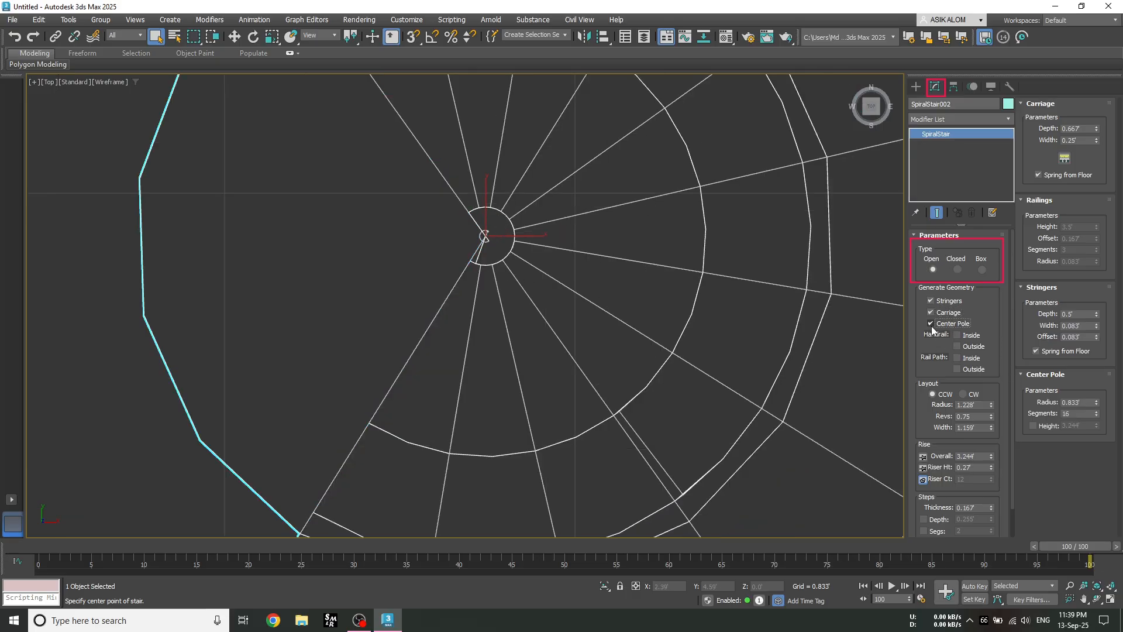
scroll(630, 317, "down", 2)
left_click(930, 323)
middle_click_drag(682, 485, 598, 354, "alt")
key("p")
key("F3")
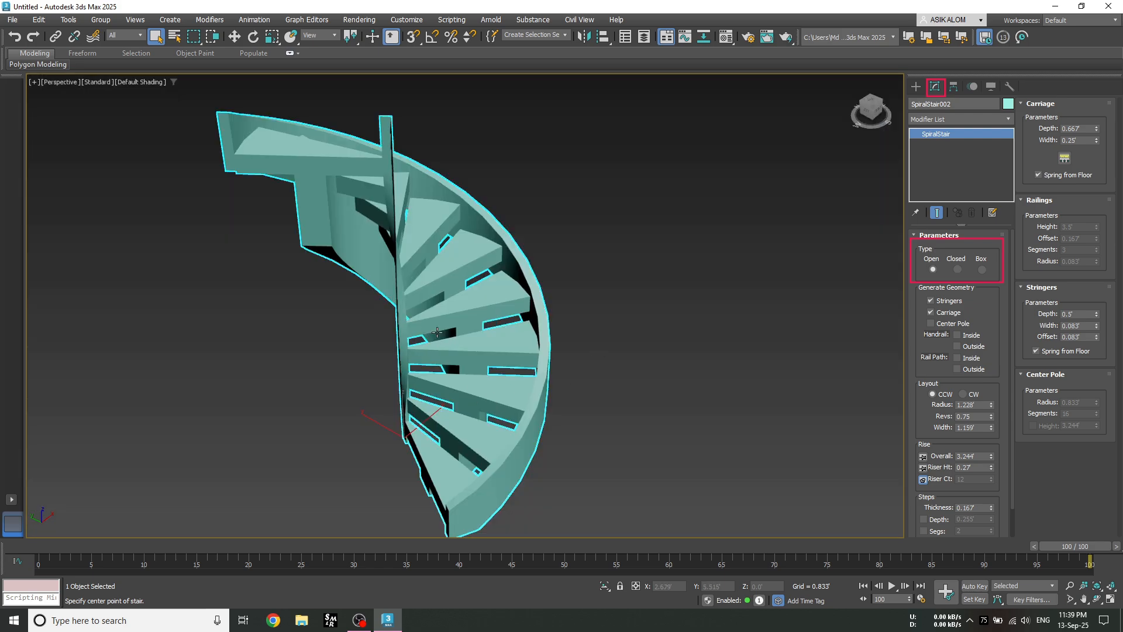
Step: Enable the spiral stair's center pole and both the inside and outside handrails
left_click(930, 323)
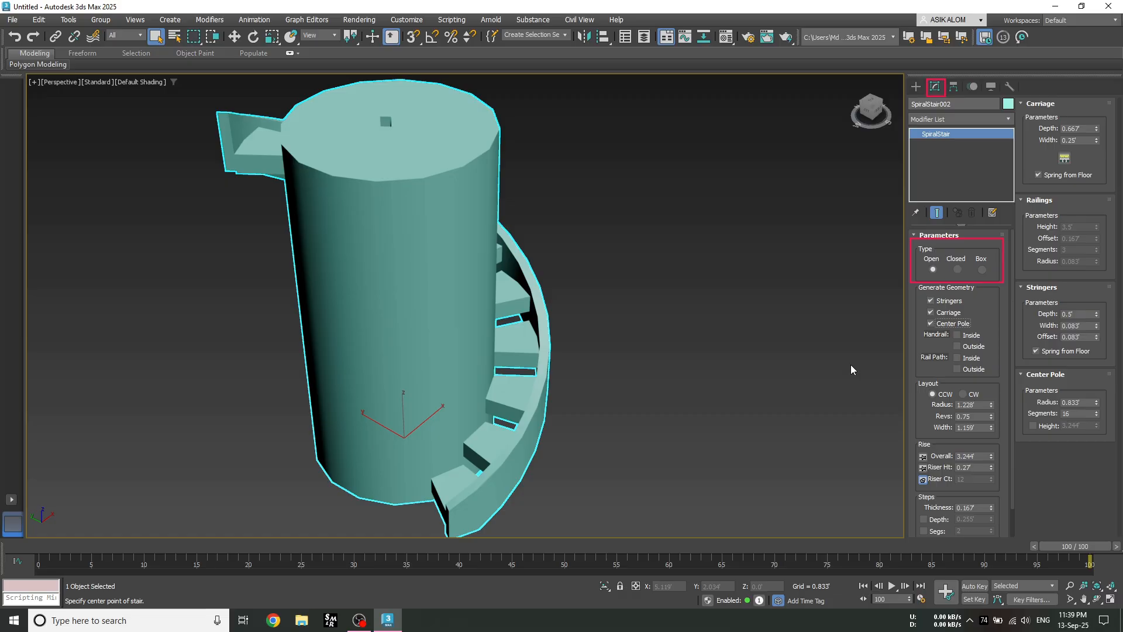
left_click(957, 335)
left_click(957, 346)
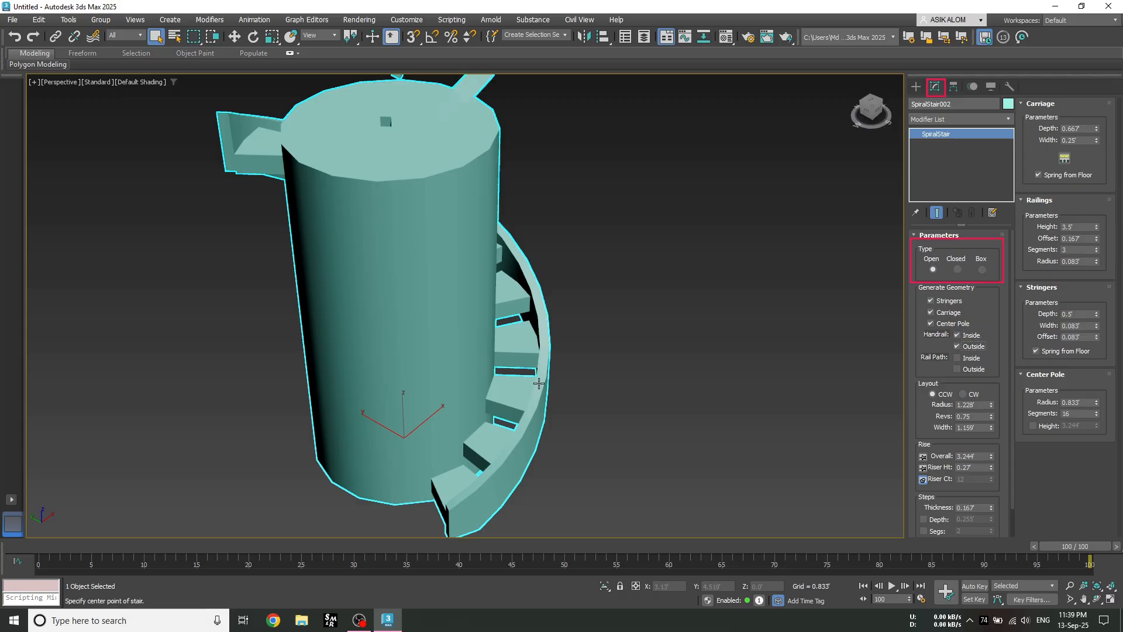
scroll(543, 335, "down", 3)
scroll(540, 292, "up", 2)
scroll(590, 341, "down", 5)
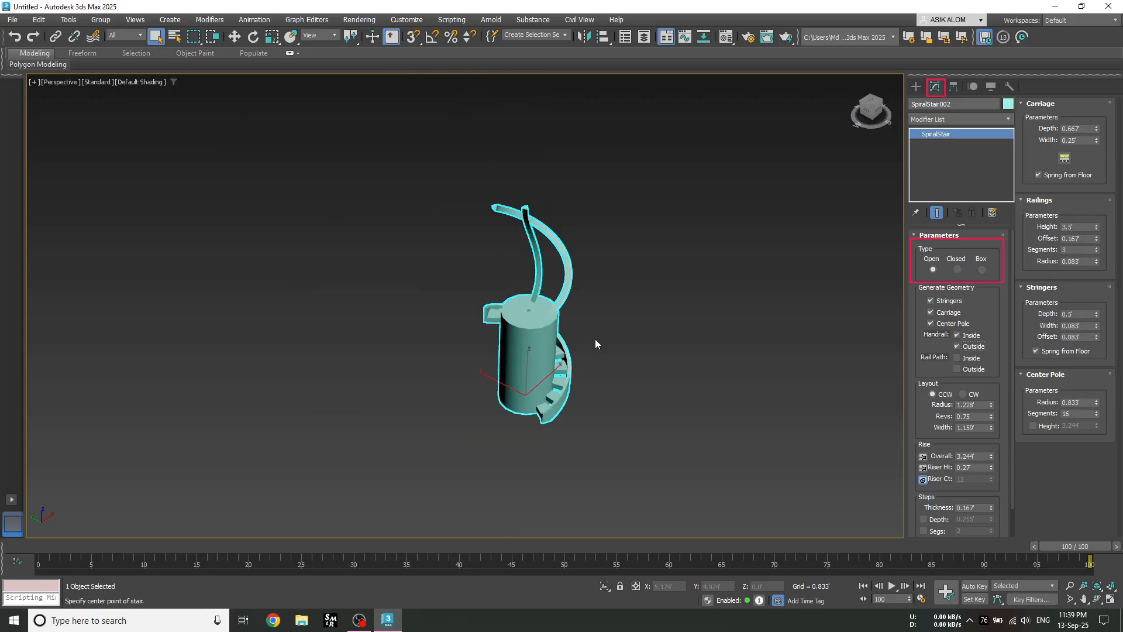
middle_click_drag(608, 356, 562, 353, "alt")
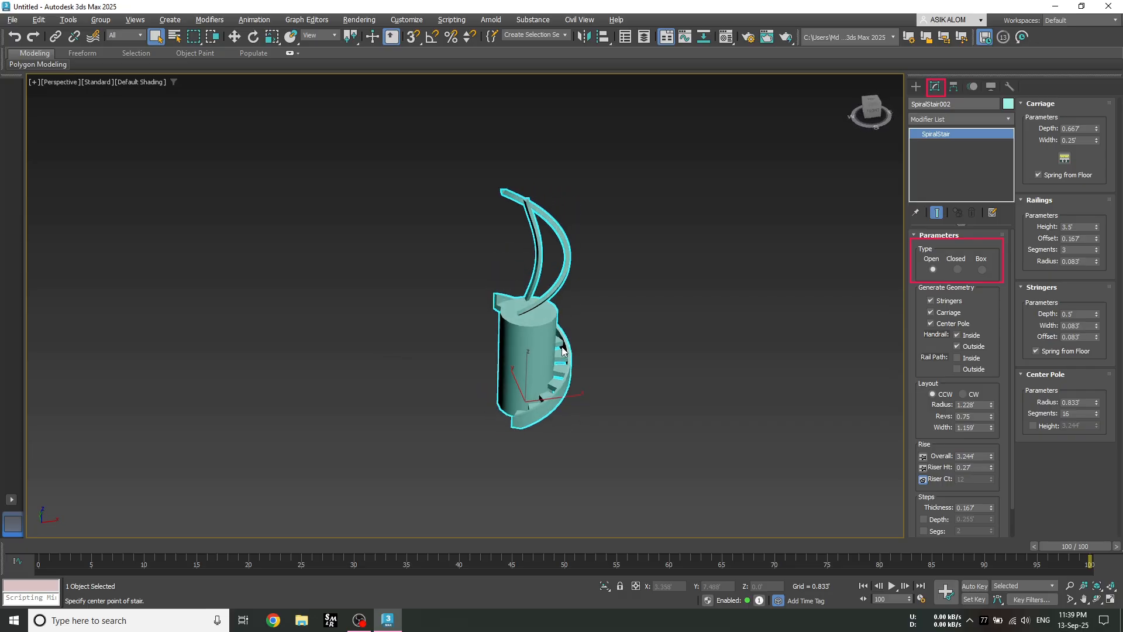
scroll(562, 250, "up", 4)
scroll(562, 255, "up", 1)
scroll(756, 298, "down", 4)
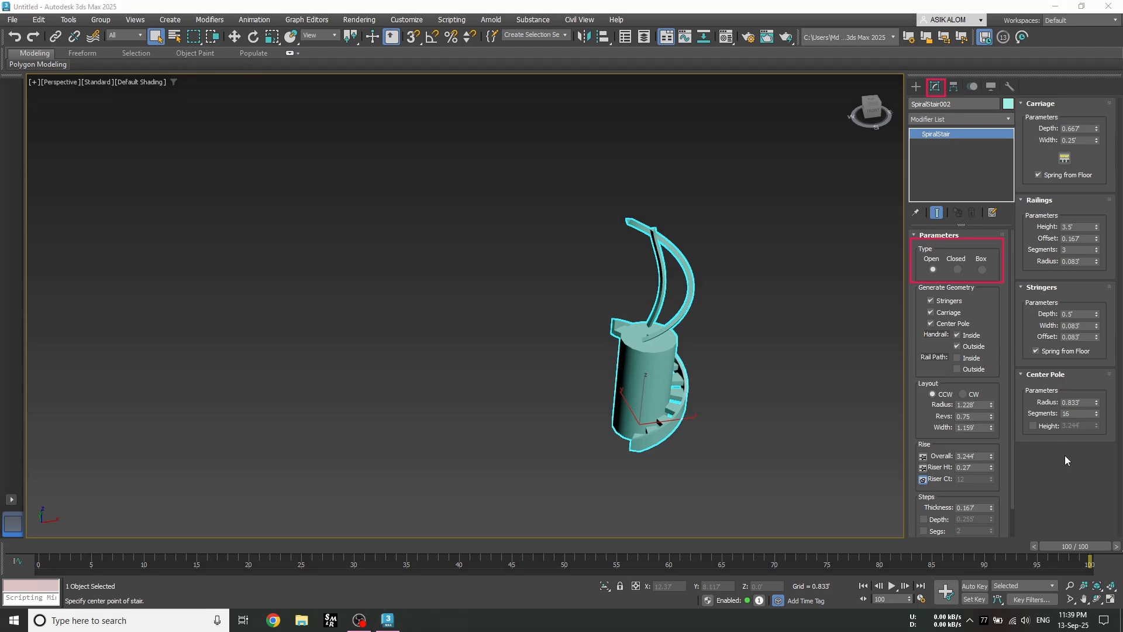
Step: Set the railings' height to 1.715', offset to 0.118', segments to 32 and radius to 0.132'
left_click_drag(1086, 258, 1114, 283)
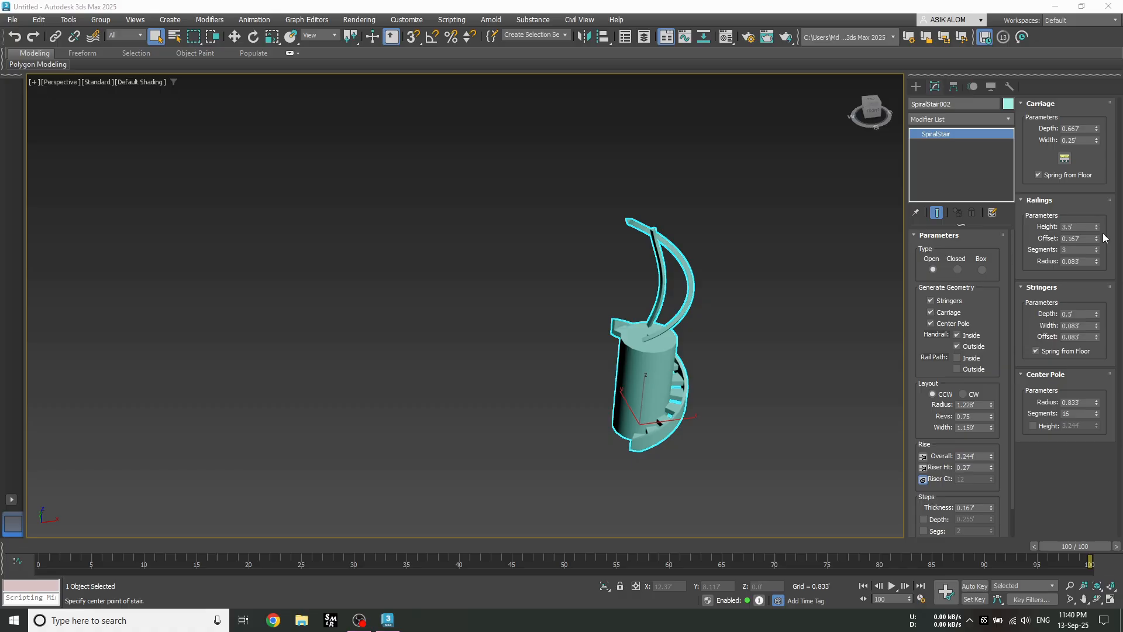
mouse_move(1097, 233)
left_mouse_down()
mouse_move(1104, 192)
mouse_move(1106, 299)
left_mouse_up()
left_click_drag(1098, 227, 1099, 103)
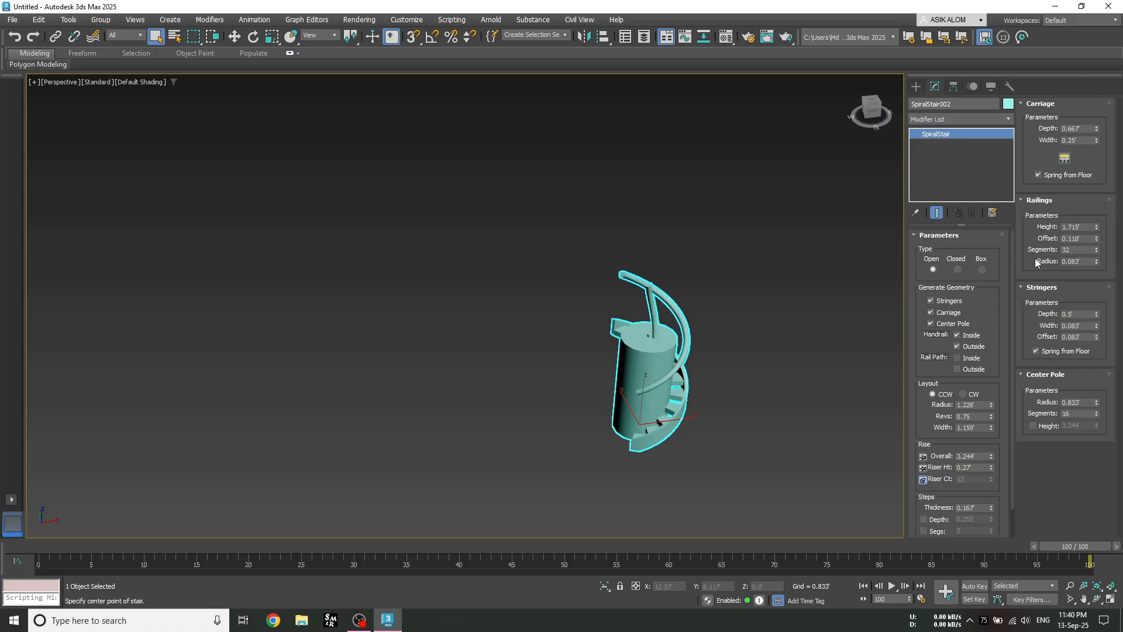
left_click_drag(1097, 263, 1093, 231)
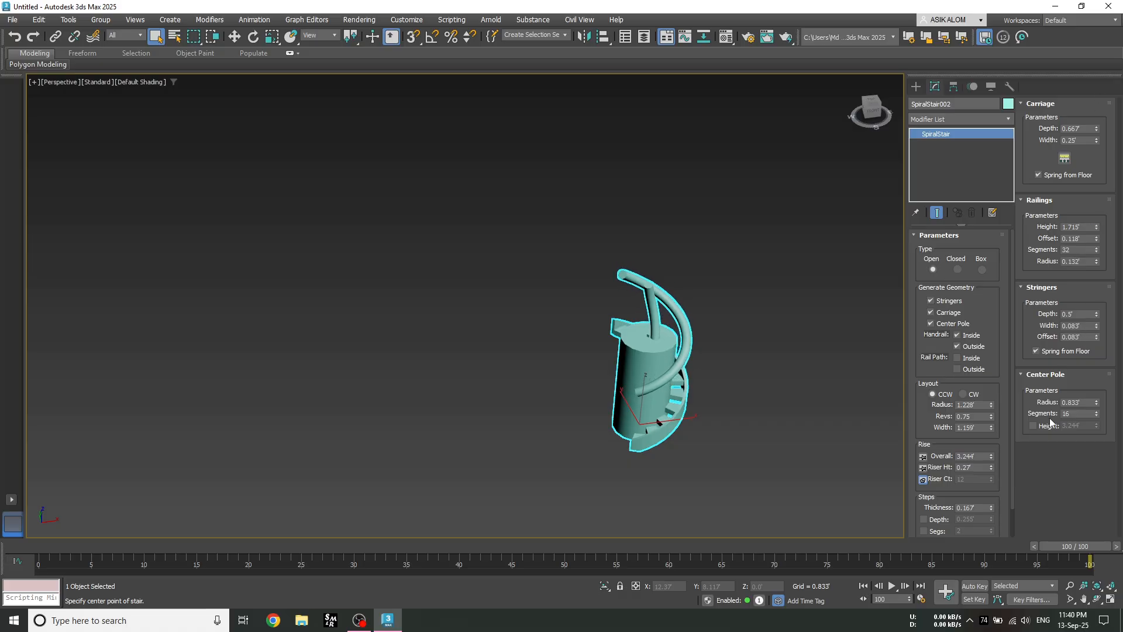
Step: Reduce the center pole's radius to 0.233' and check the thinner pole against the steps and handrails
key("ctrl+2")
mouse_move(1018, 367)
left_mouse_down()
mouse_move(1048, 402)
mouse_move(1118, 443)
left_mouse_up()
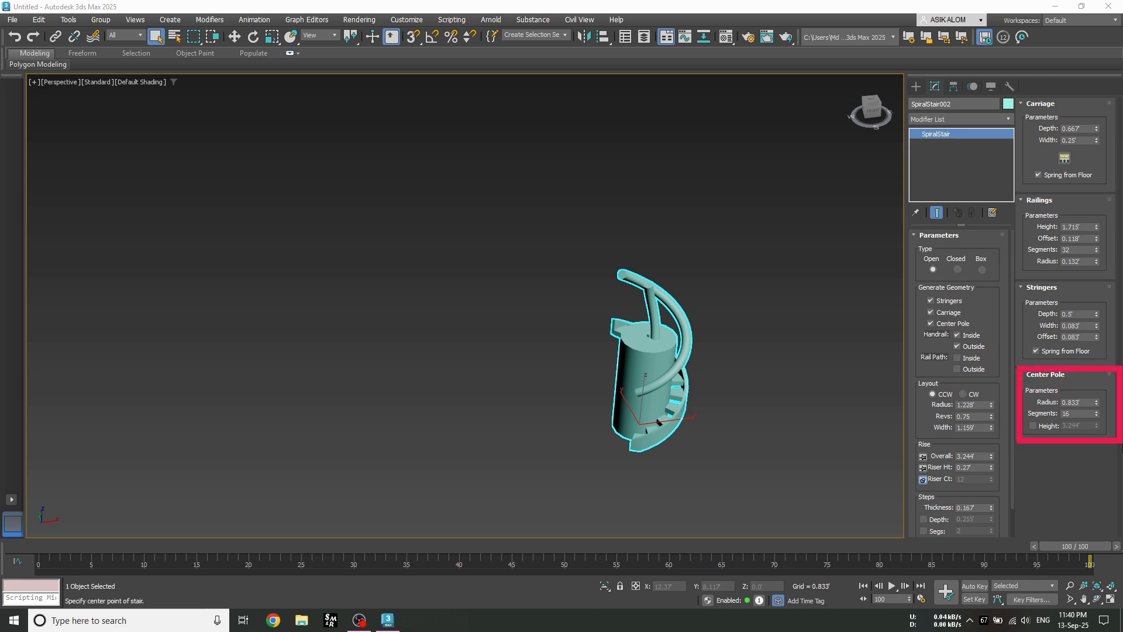
key("Escape")
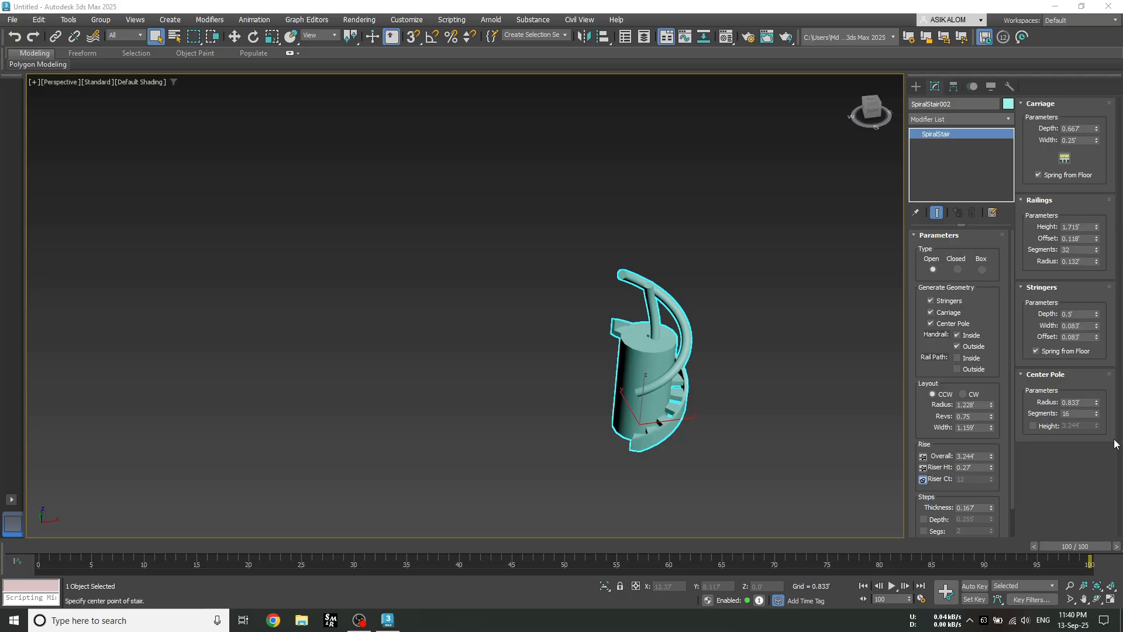
left_click_drag(1096, 405, 1096, 450)
scroll(708, 338, "up", 4)
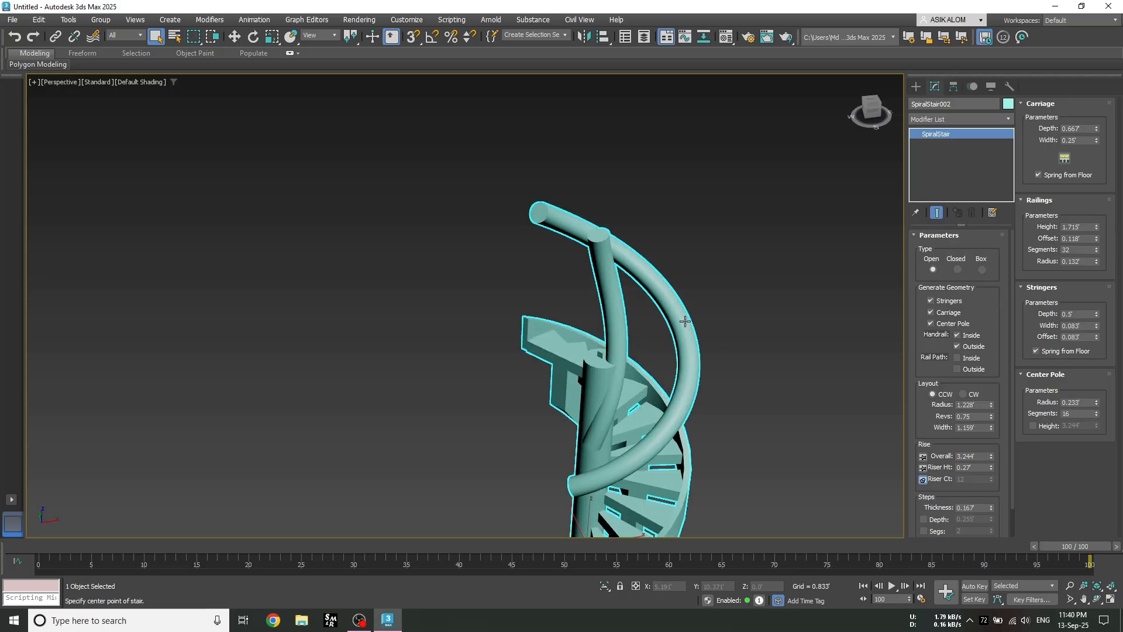
right_click(712, 270)
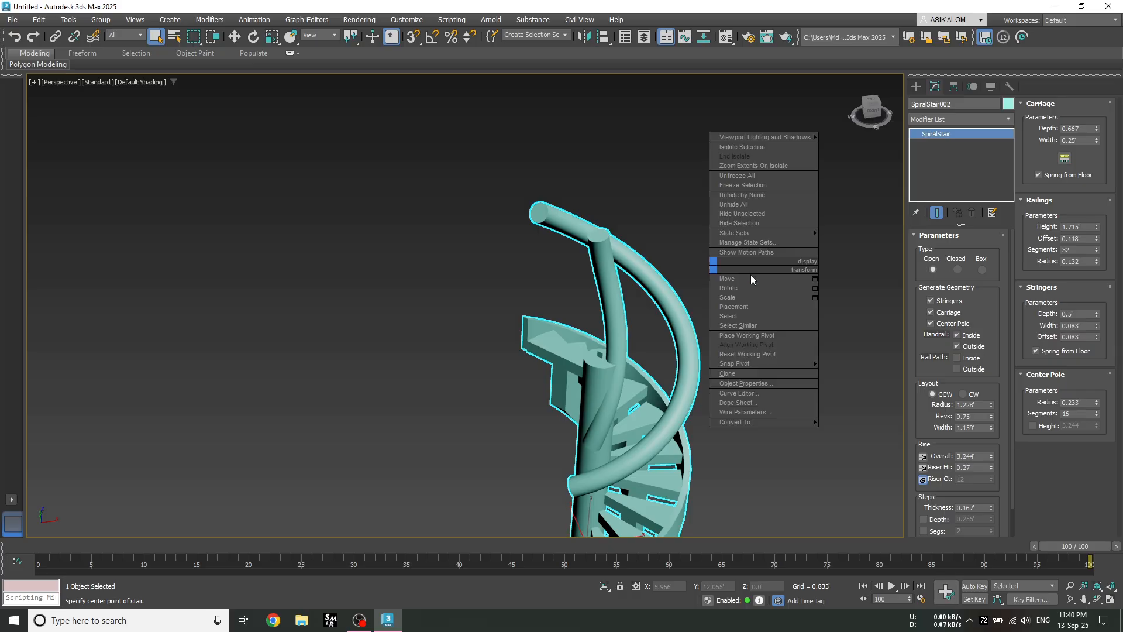
left_click(688, 349)
scroll(735, 279, "down", 3)
scroll(694, 403, "up", 5)
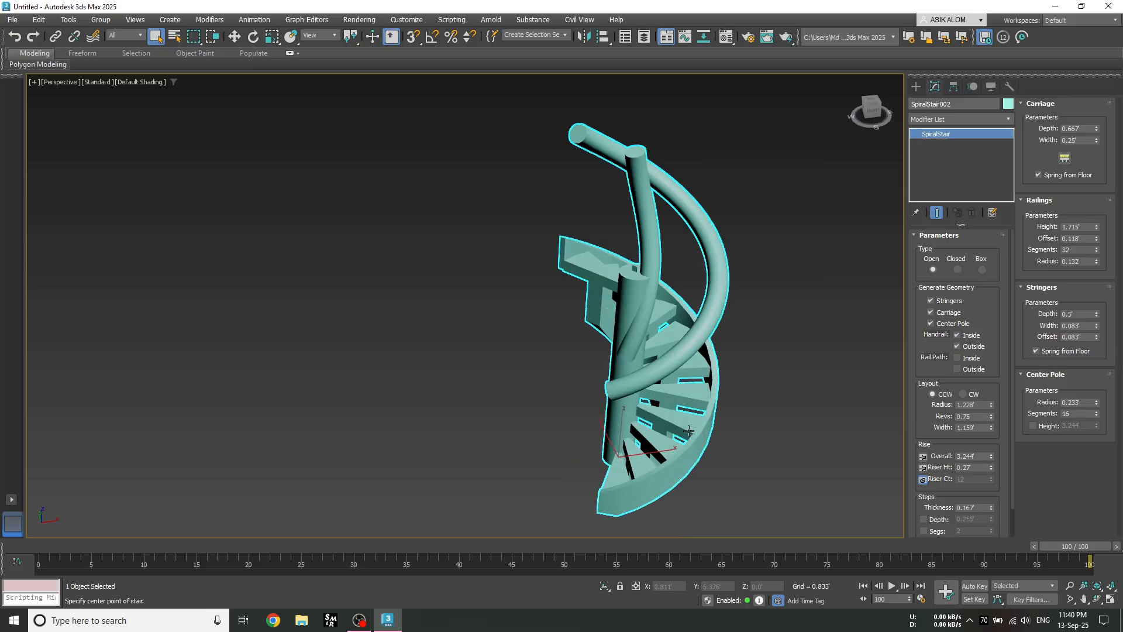
middle_click_drag(690, 449, 661, 384)
scroll(660, 384, "down", 2)
scroll(660, 384, "down", 2)
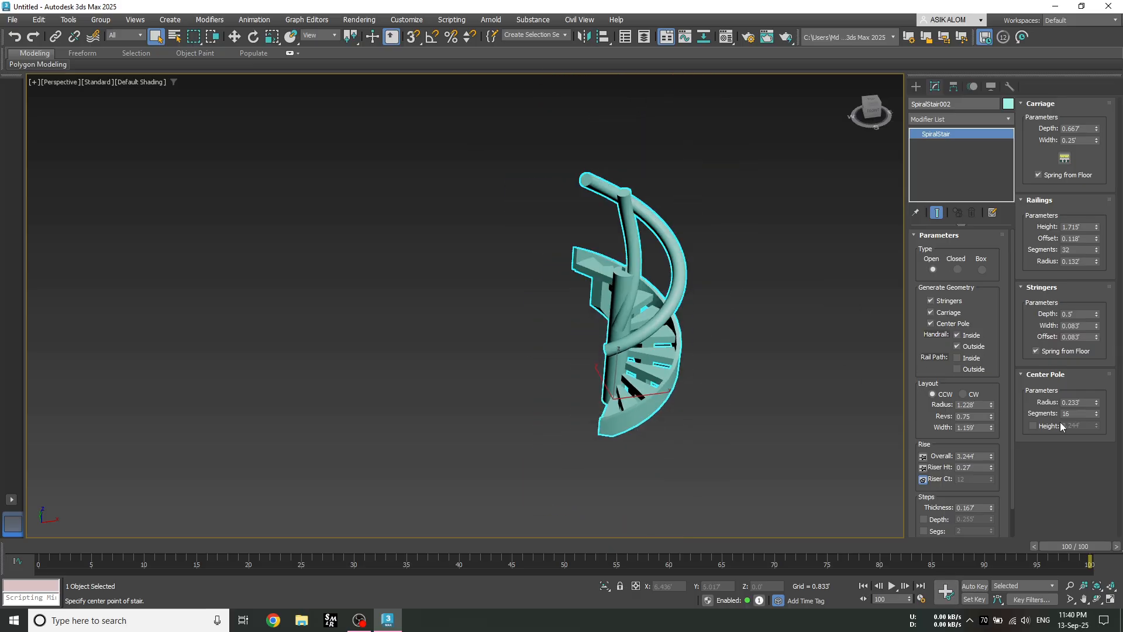
Step: Try the minimum of 3 segments on the center pole, inspect its shape, and raise the segments to 201
right_click(1098, 417)
scroll(610, 325, "up", 3)
scroll(610, 325, "up", 3)
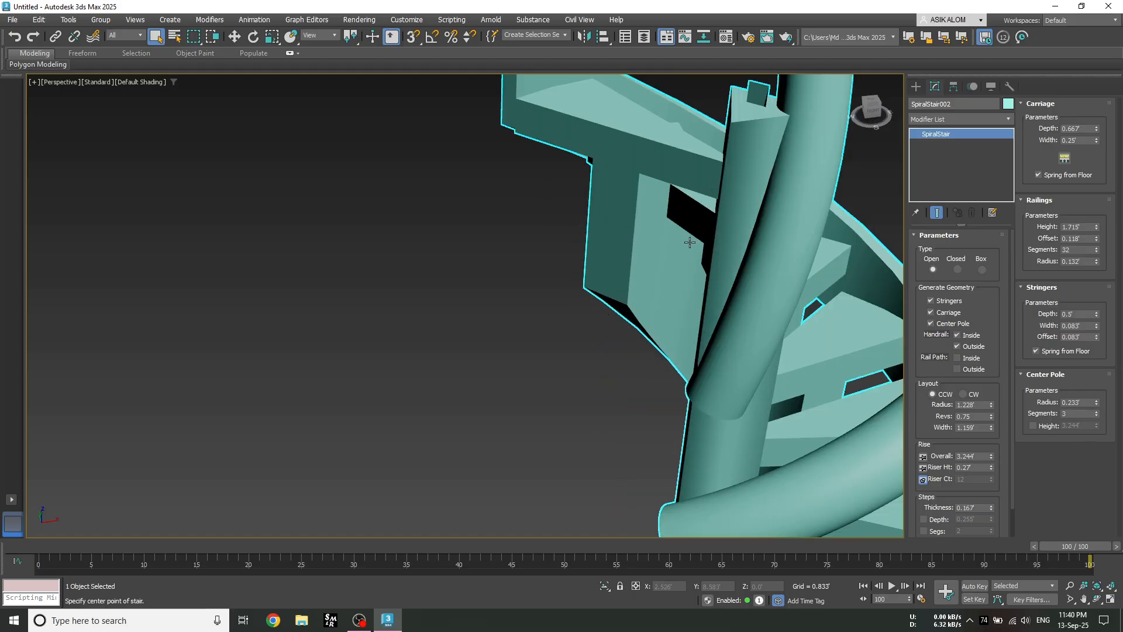
scroll(486, 368, "up", 4)
scroll(480, 372, "down", 4)
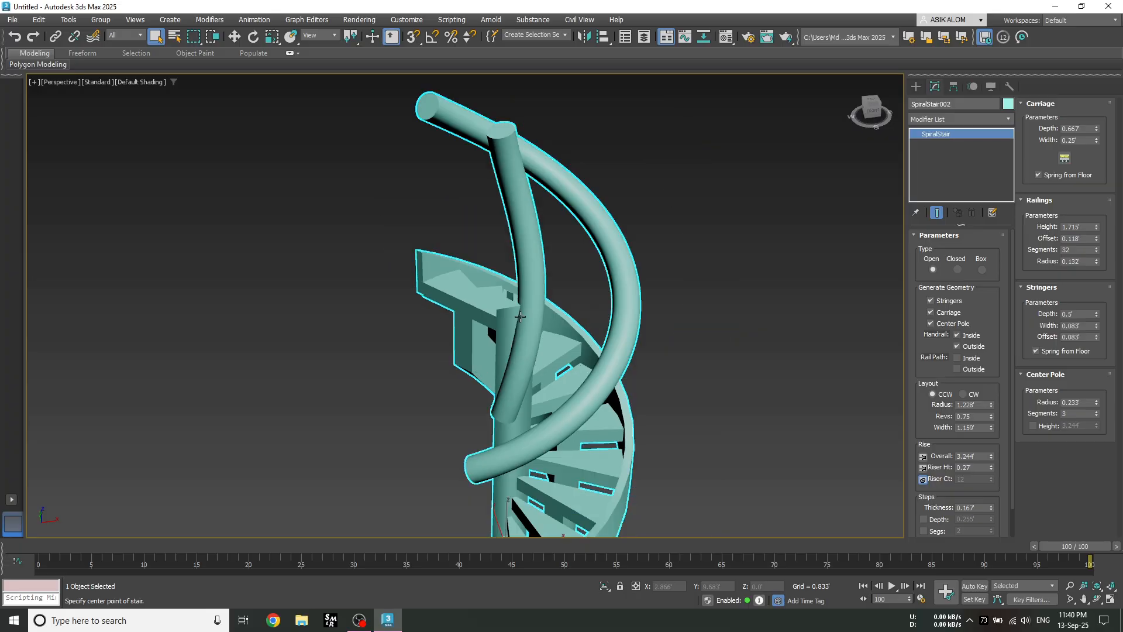
left_click_drag(1097, 416, 1088, 328)
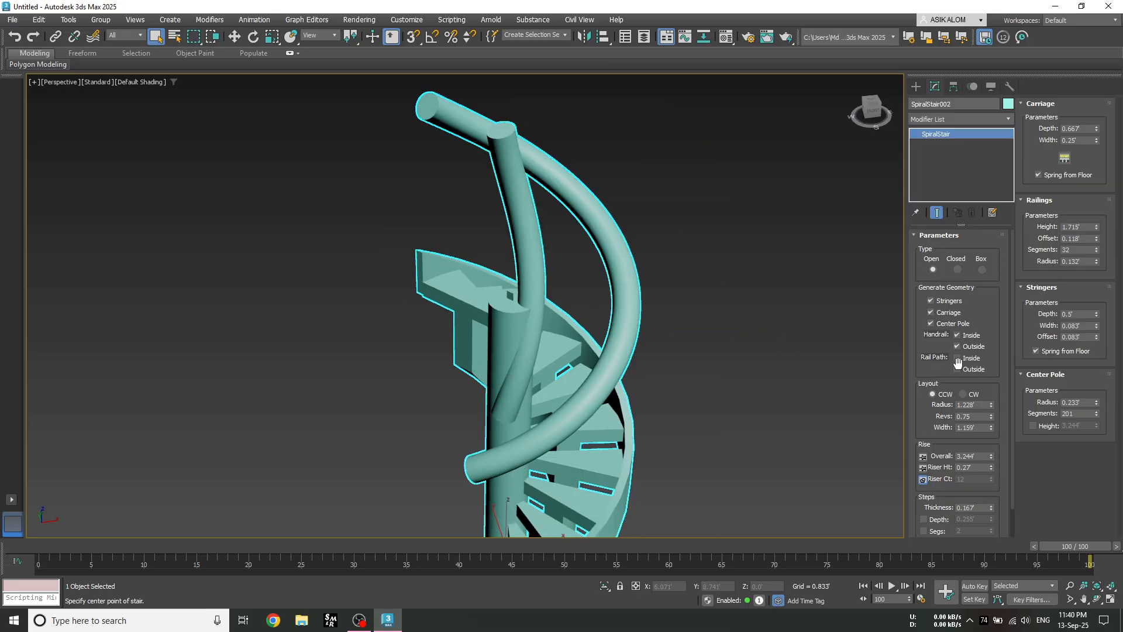
Step: Disable both the inside and outside handrails and view the whole stair without them
left_click(957, 334)
left_click(957, 346)
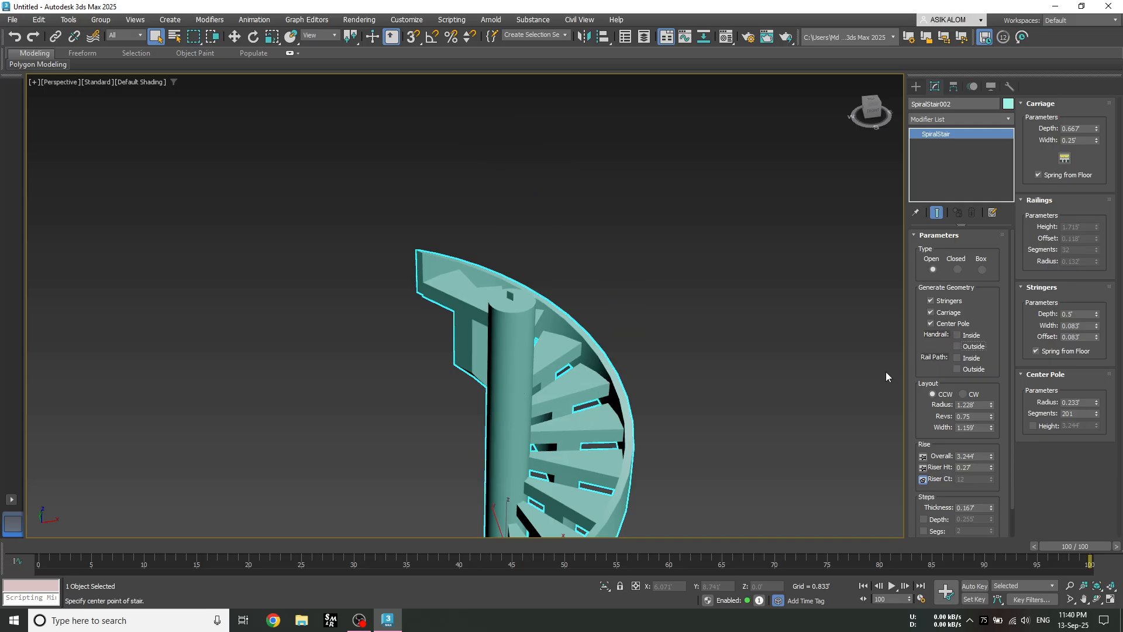
scroll(501, 309, "up", 3)
scroll(560, 385, "down", 2)
scroll(562, 389, "up", 4)
scroll(593, 242, "down", 2)
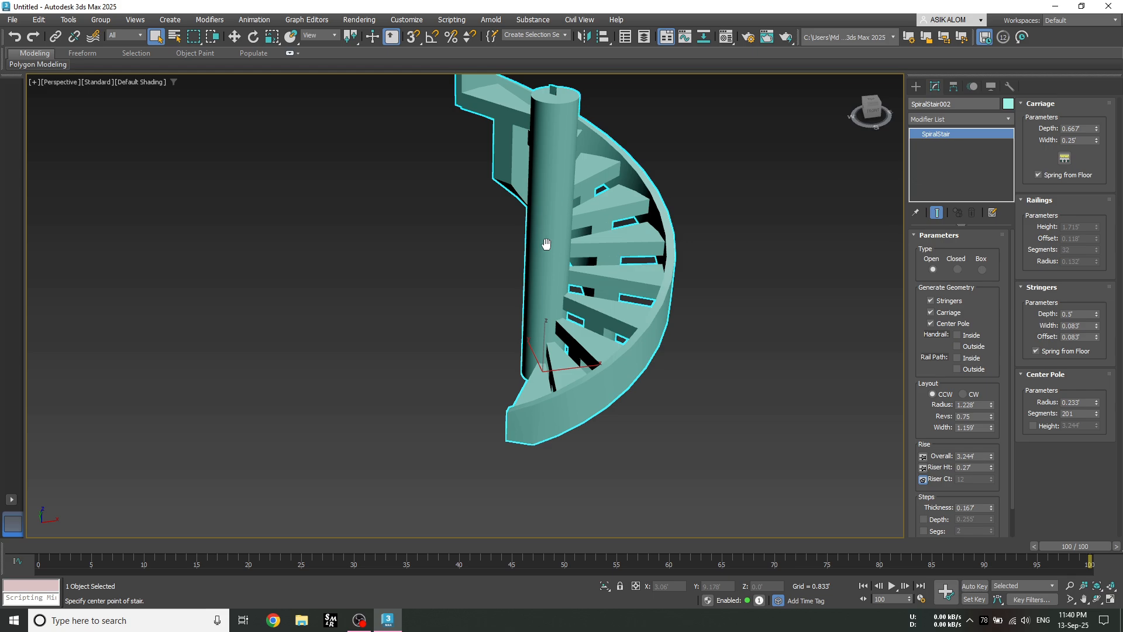
middle_click_drag(557, 222, 533, 267)
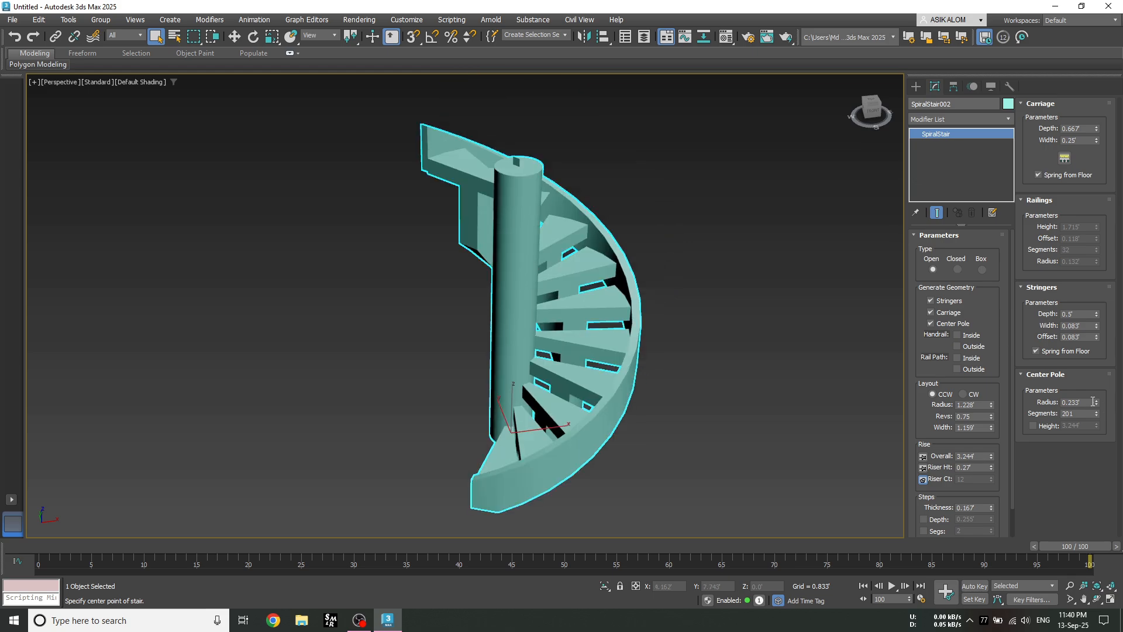
Step: Set the center pole's radius to 0.333' and its segments to 336, and reselect the stair
left_click(1088, 402)
type("0.333")
key("Return")
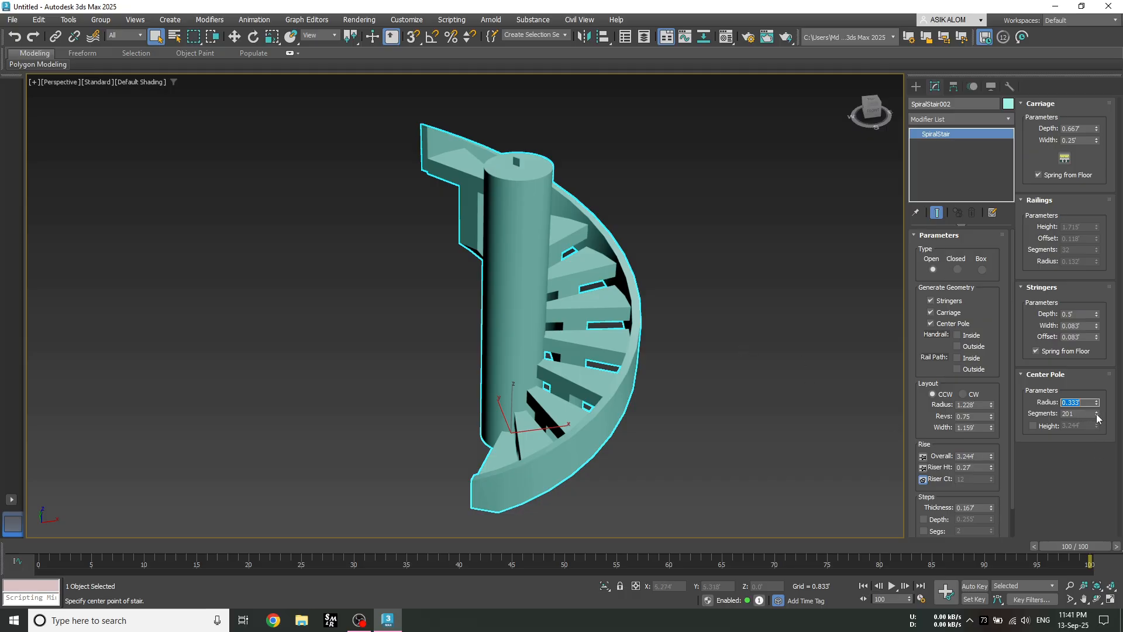
left_click_drag(1098, 418, 1090, 375)
left_click(848, 374)
left_click(514, 272)
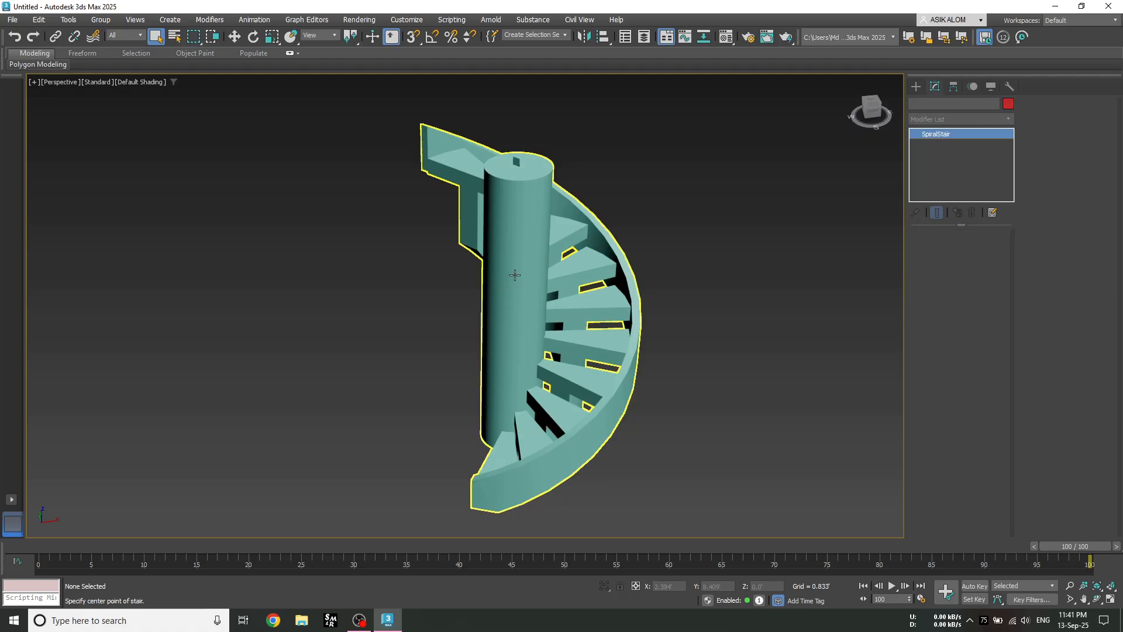
Step: Try the clockwise layout direction on the spiral stair and return it to counterclockwise
scroll(964, 357, "down", 1)
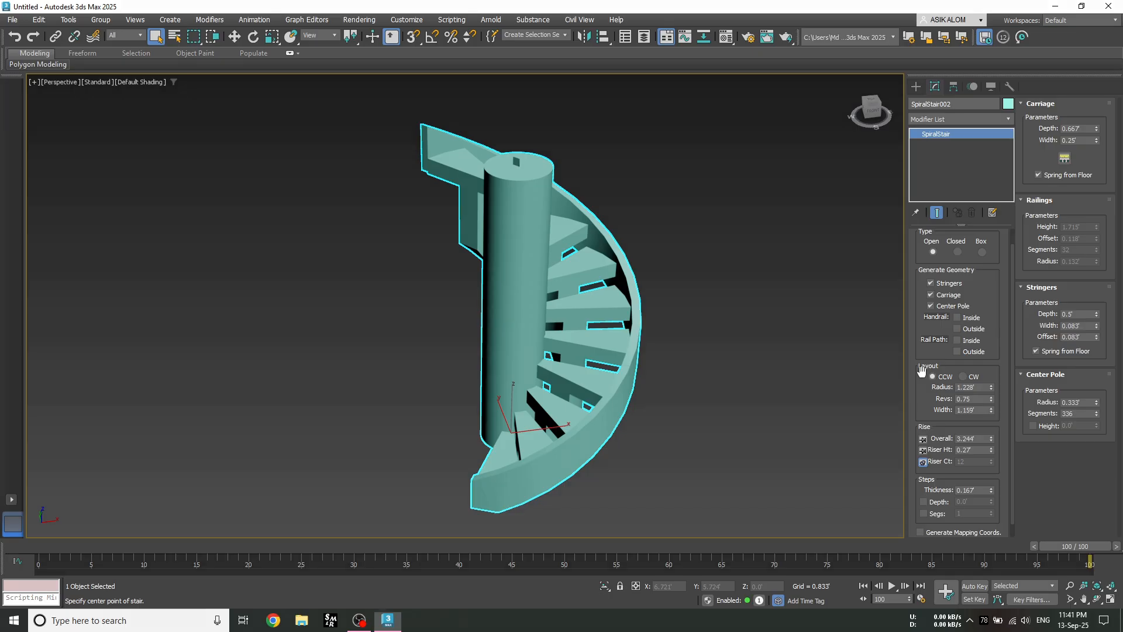
left_click_drag(936, 369, 1001, 420)
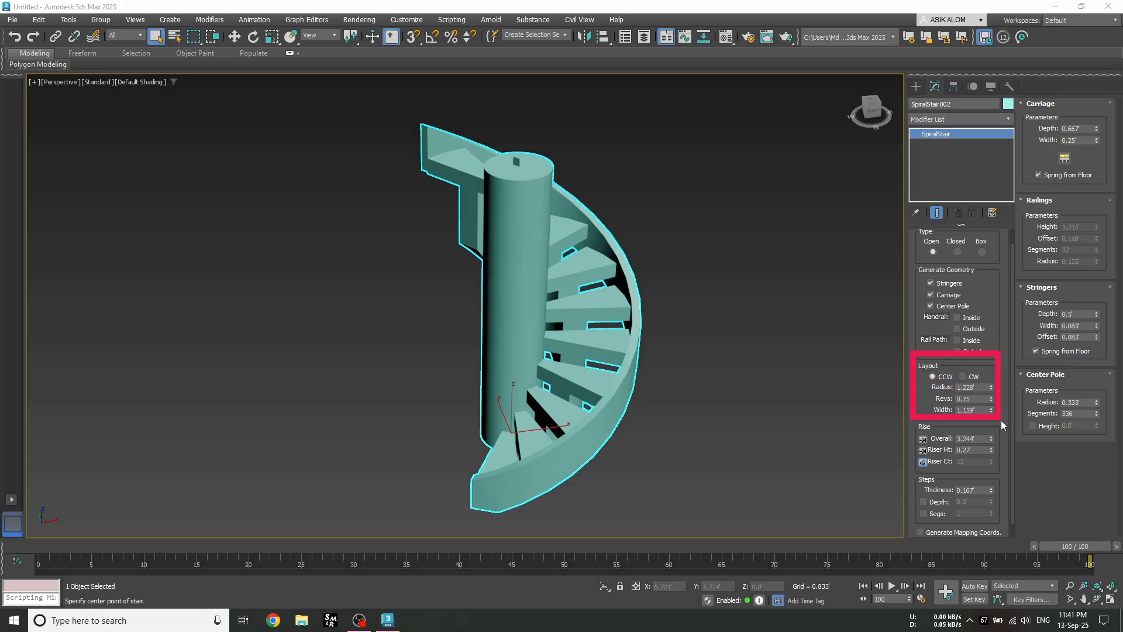
left_click(963, 377)
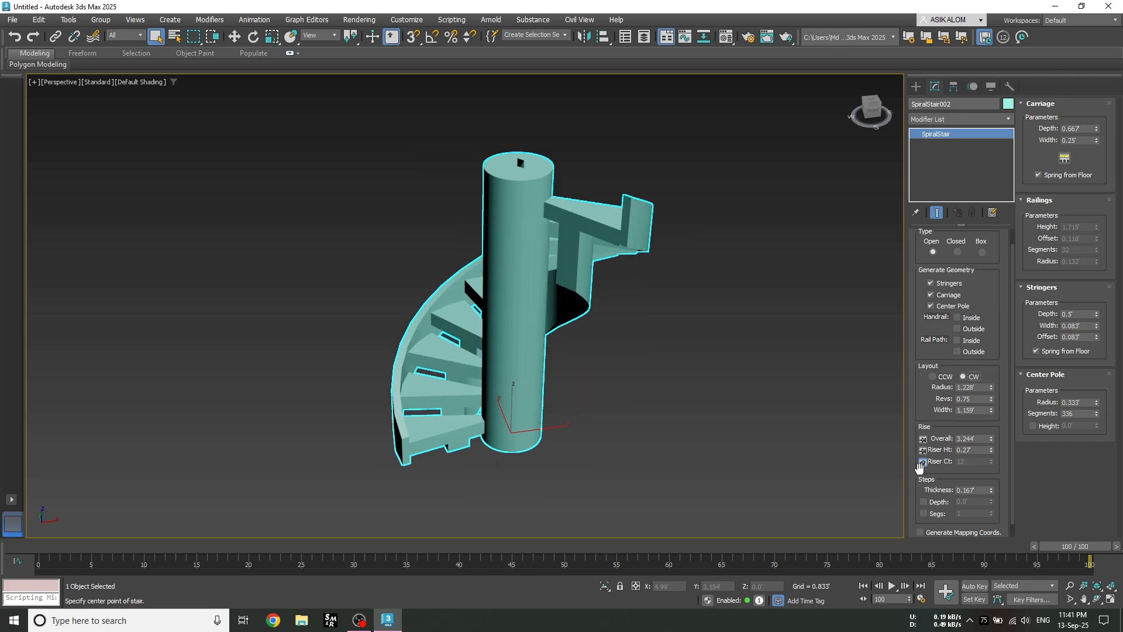
left_click(932, 377)
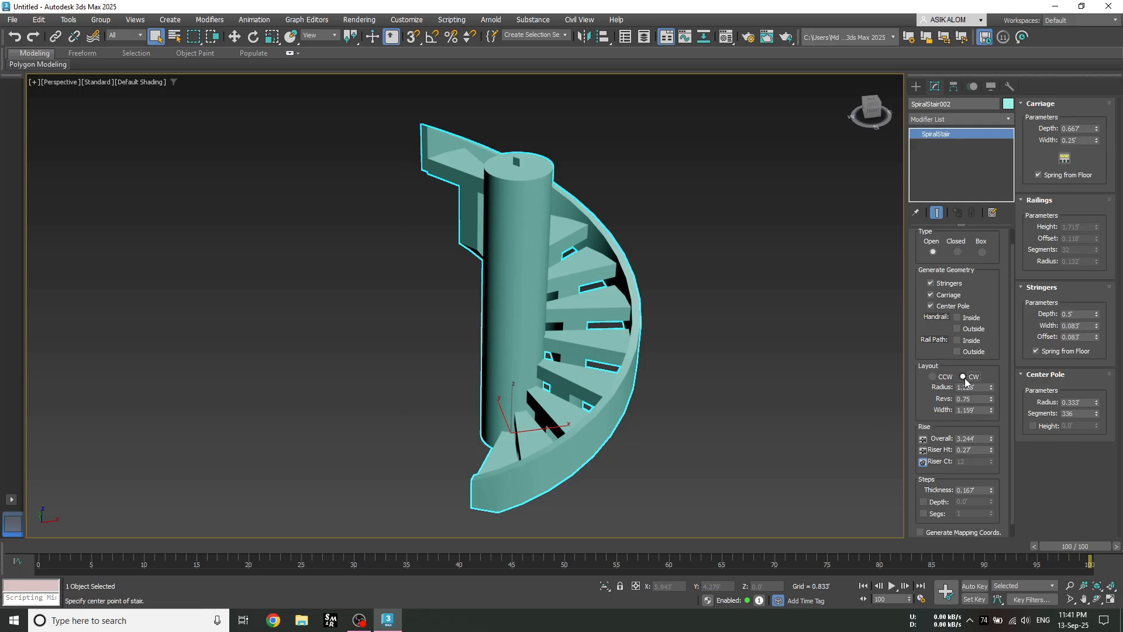
left_click(932, 377)
left_click(963, 376)
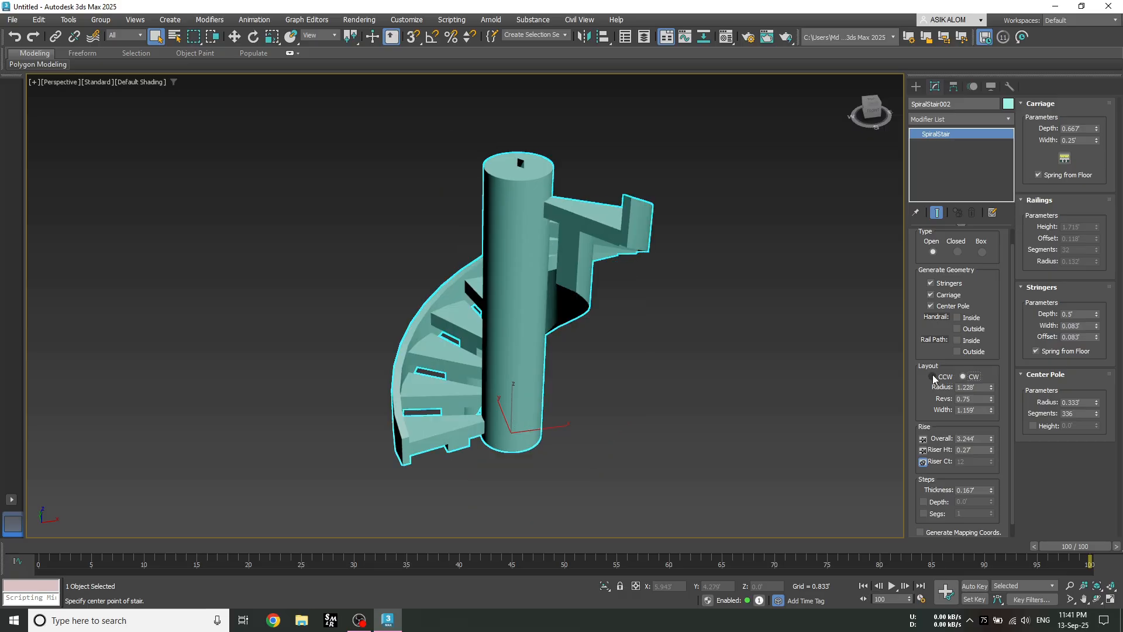
left_click(932, 377)
Step: Increase the stair's layout radius to 2.125' and its revolutions to 2.73
scroll(567, 451, "down", 4)
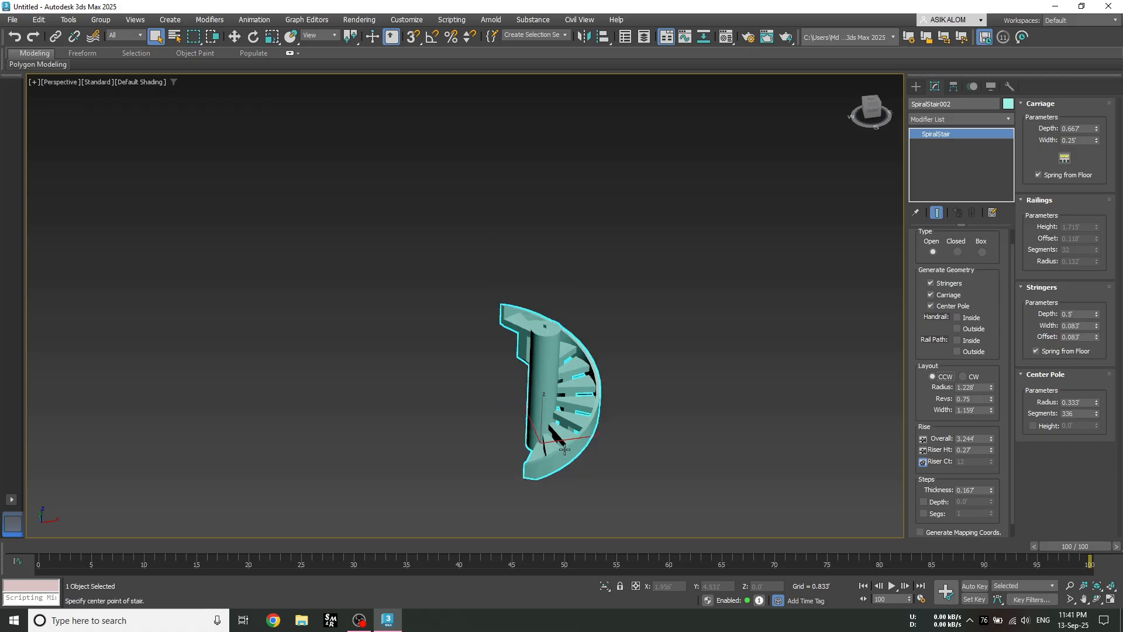
left_click_drag(991, 387, 997, 344)
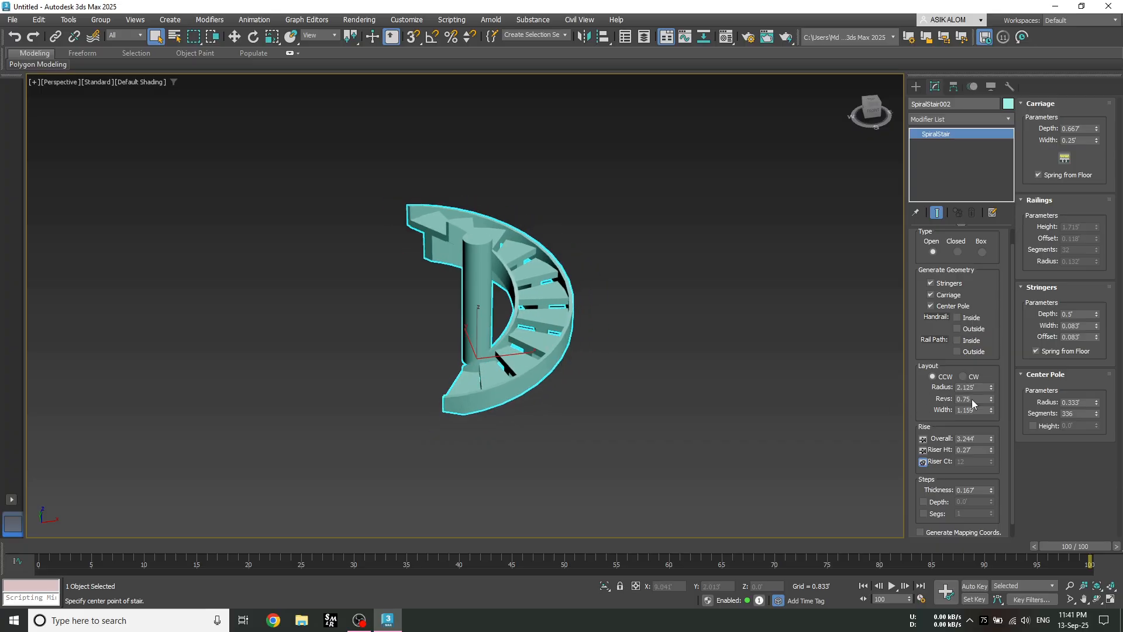
left_click_drag(991, 398, 1012, 282)
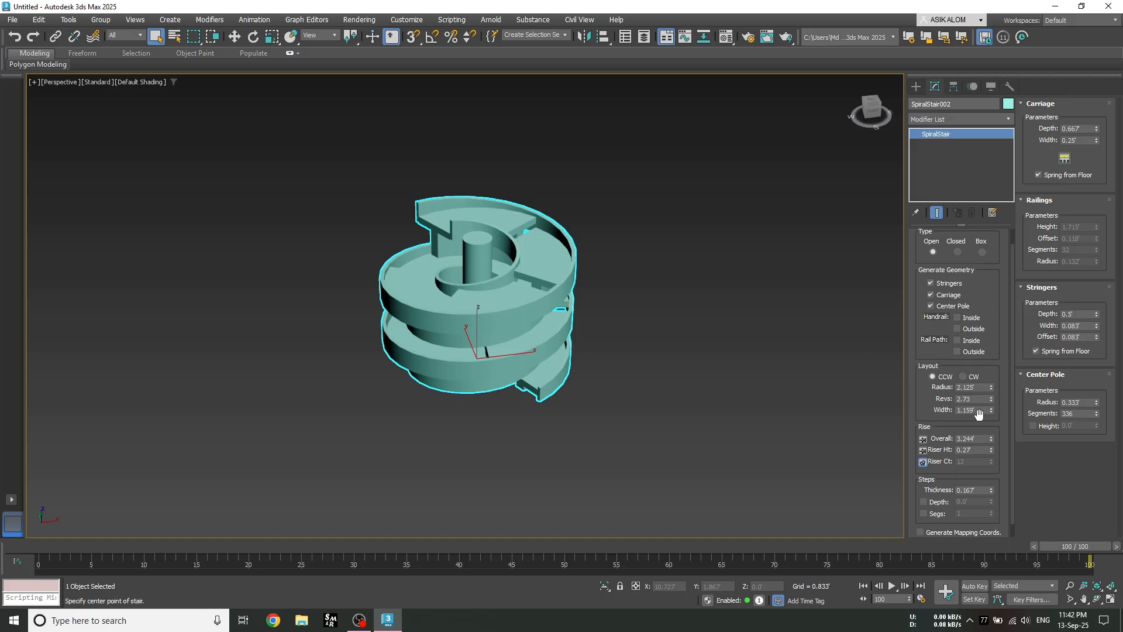
Step: Set the stair's layout width to 1.228', revolutions to 0.846 and radius to 1.509'
left_click_drag(992, 410, 941, 335)
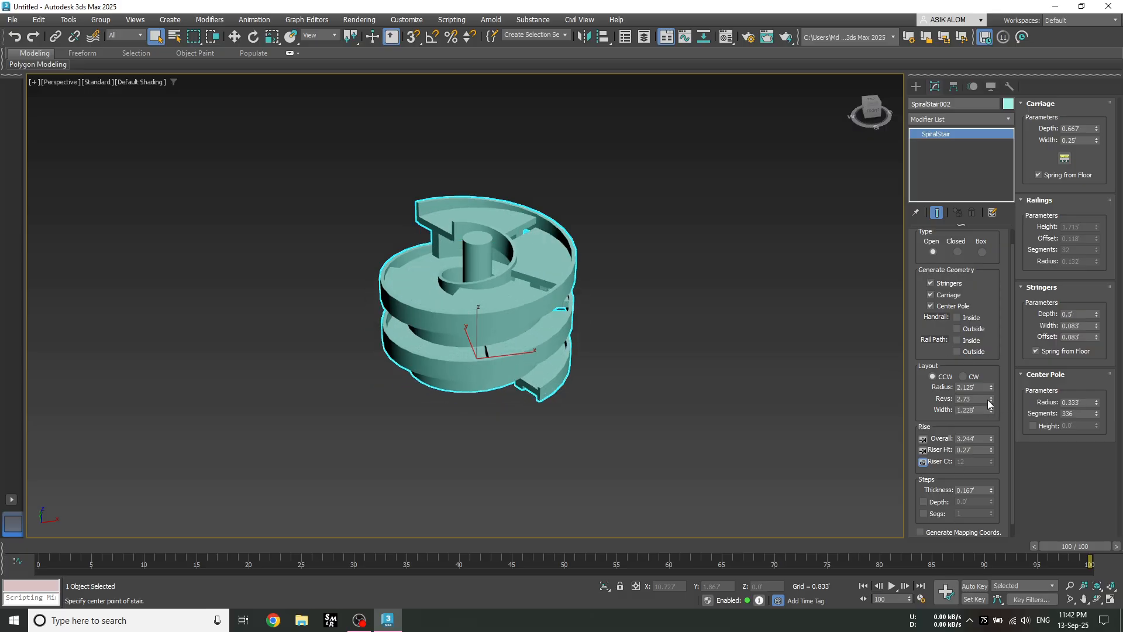
left_click_drag(992, 400, 996, 437)
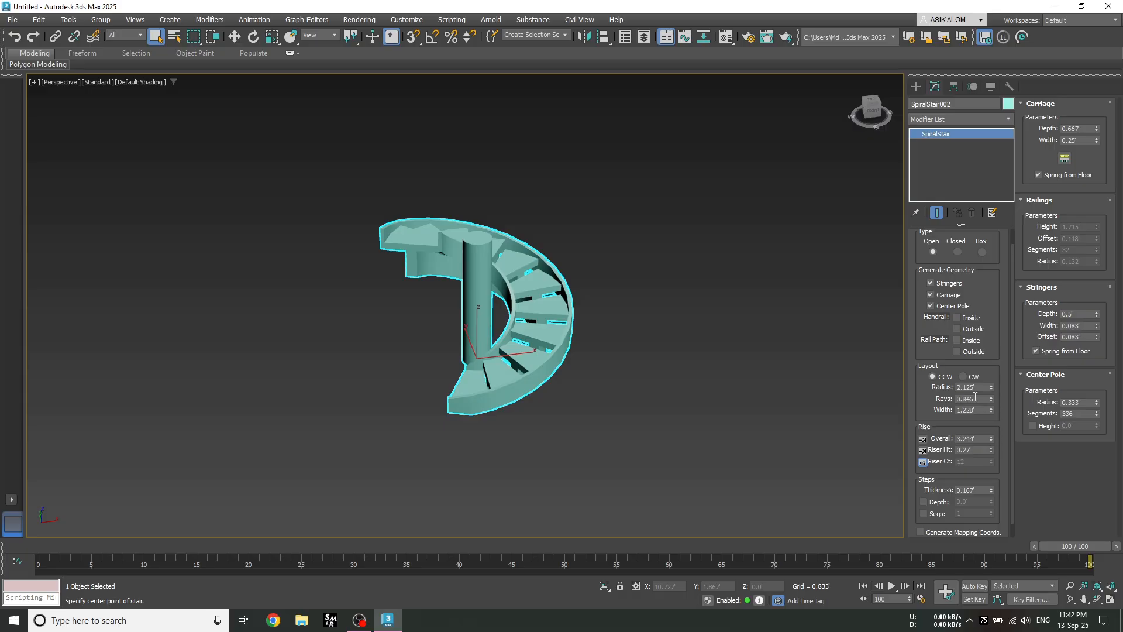
mouse_move(989, 391)
left_mouse_down()
mouse_move(988, 379)
mouse_move(988, 415)
mouse_move(988, 388)
mouse_move(987, 404)
left_mouse_up()
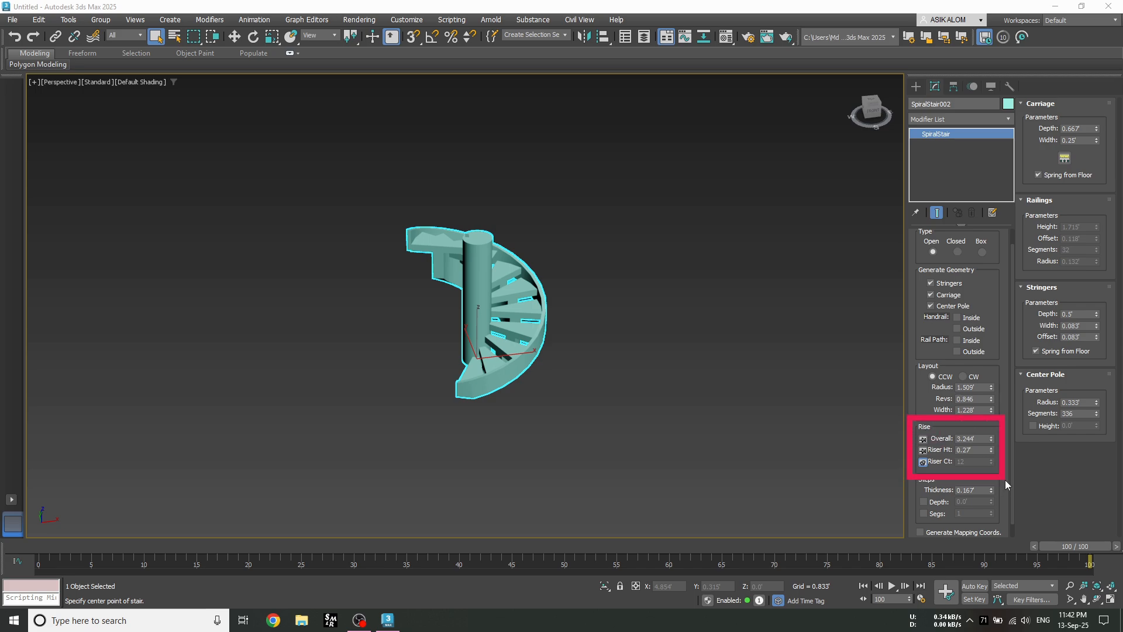
Step: Pin the riser height and set the stair's riser count to 20
left_click(923, 451)
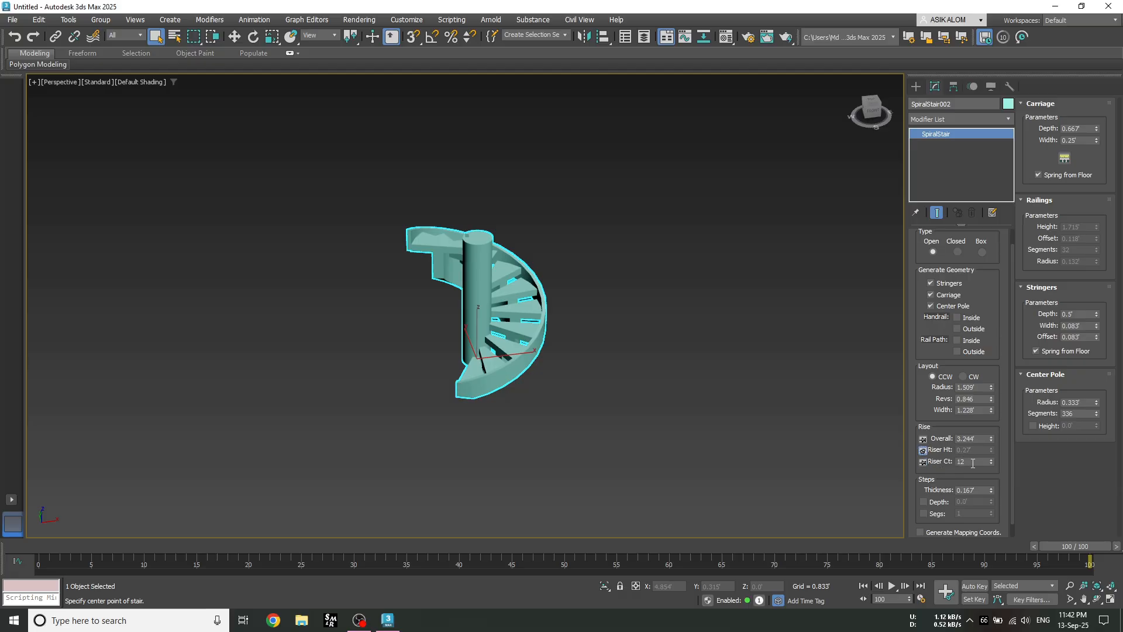
left_click_drag(972, 463, 900, 463)
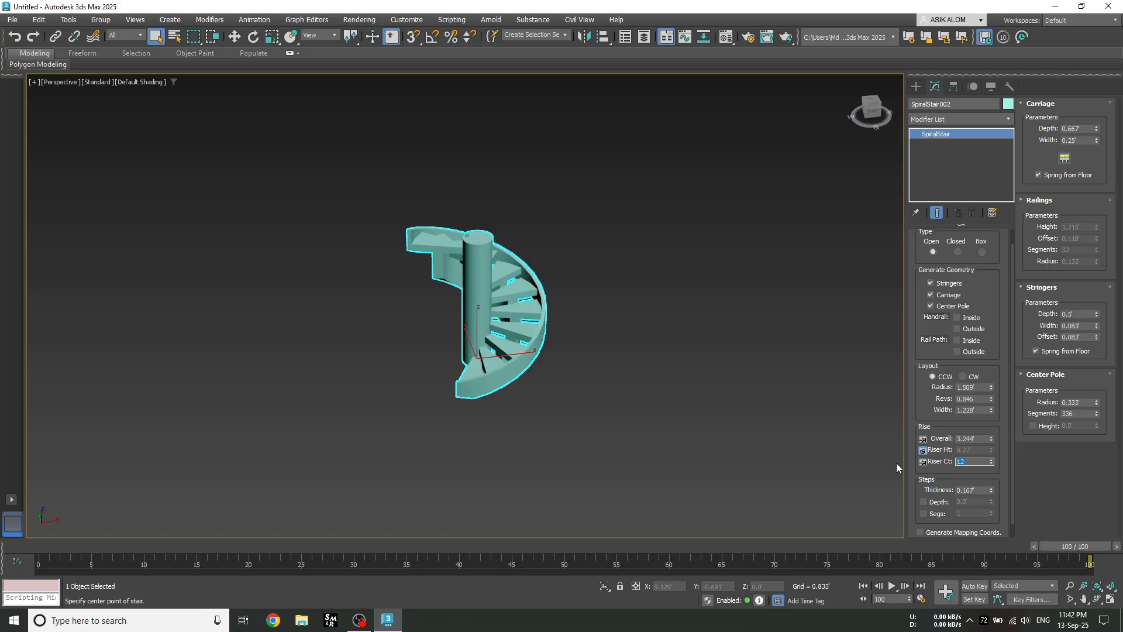
type("2")
key("Return")
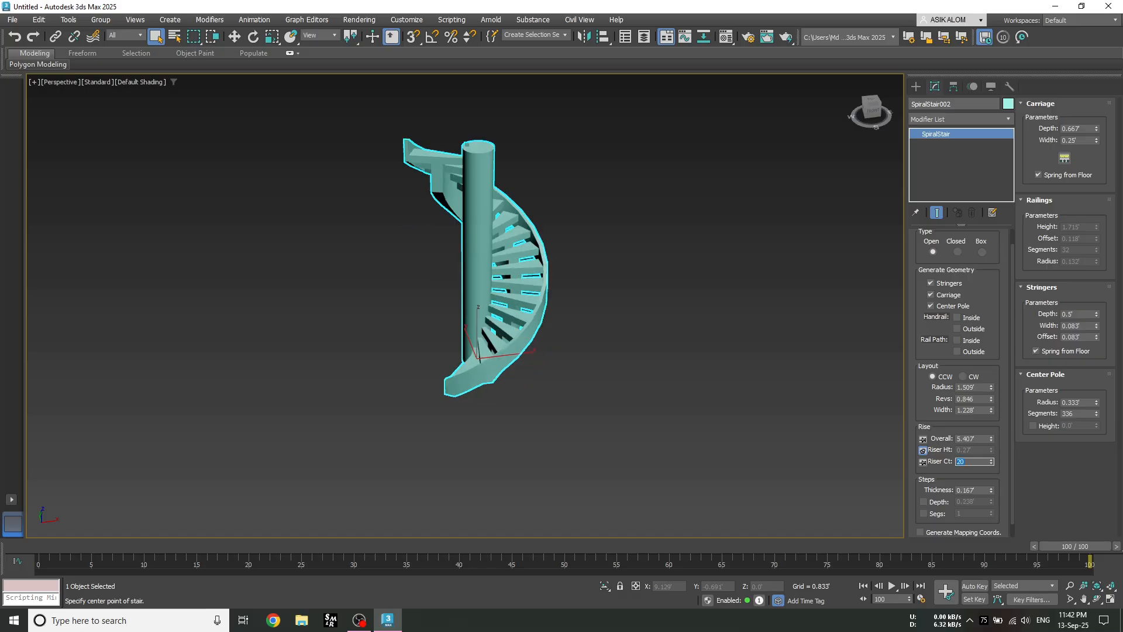
Step: Pin the riser count, set the riser height to 0.5', and bring the taller stair fully into view
left_click(923, 463)
type("6")
key("Return")
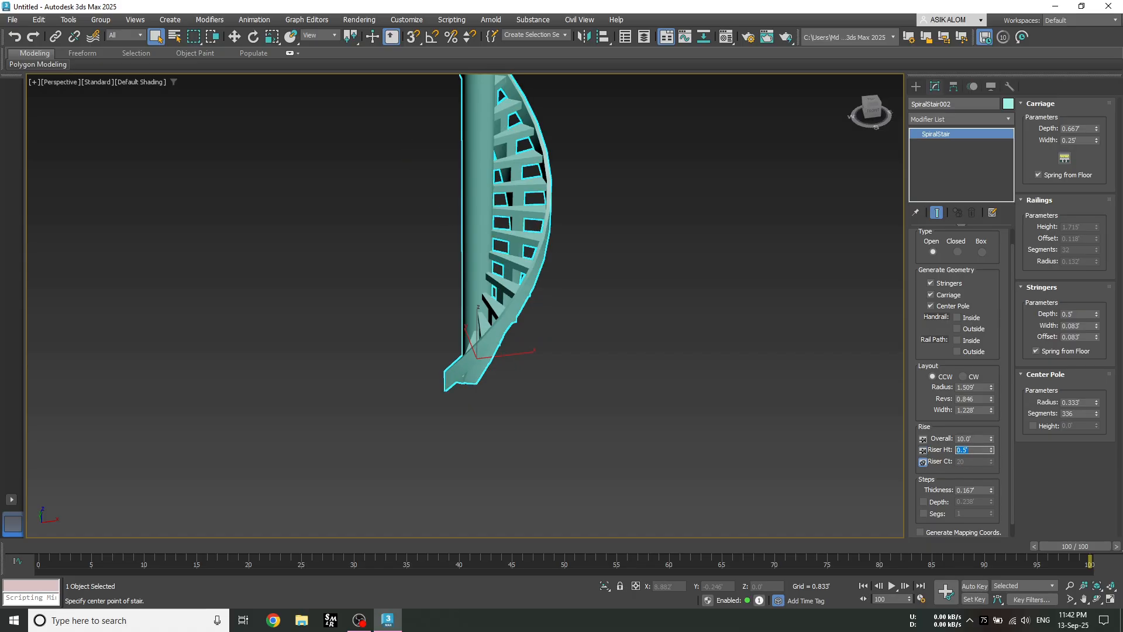
scroll(807, 456, "down", 5)
scroll(778, 408, "up", 3)
middle_click_drag(727, 395, 567, 328)
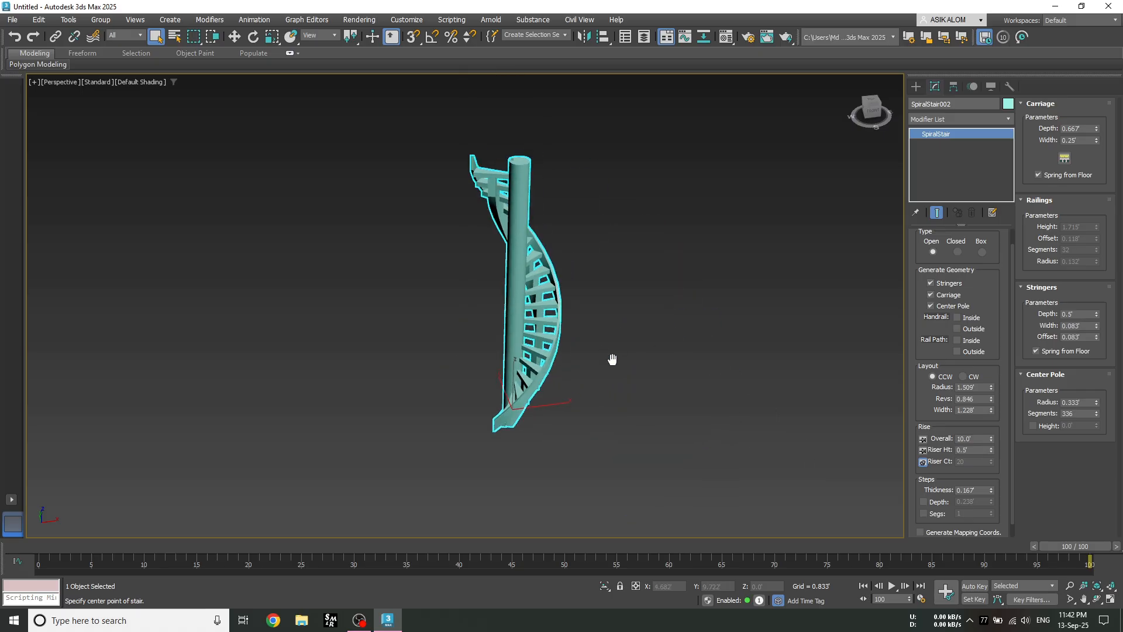
Step: Pin the overall rise and set the layout radius to 1.584' and the revolutions to 1.586
left_click(922, 438)
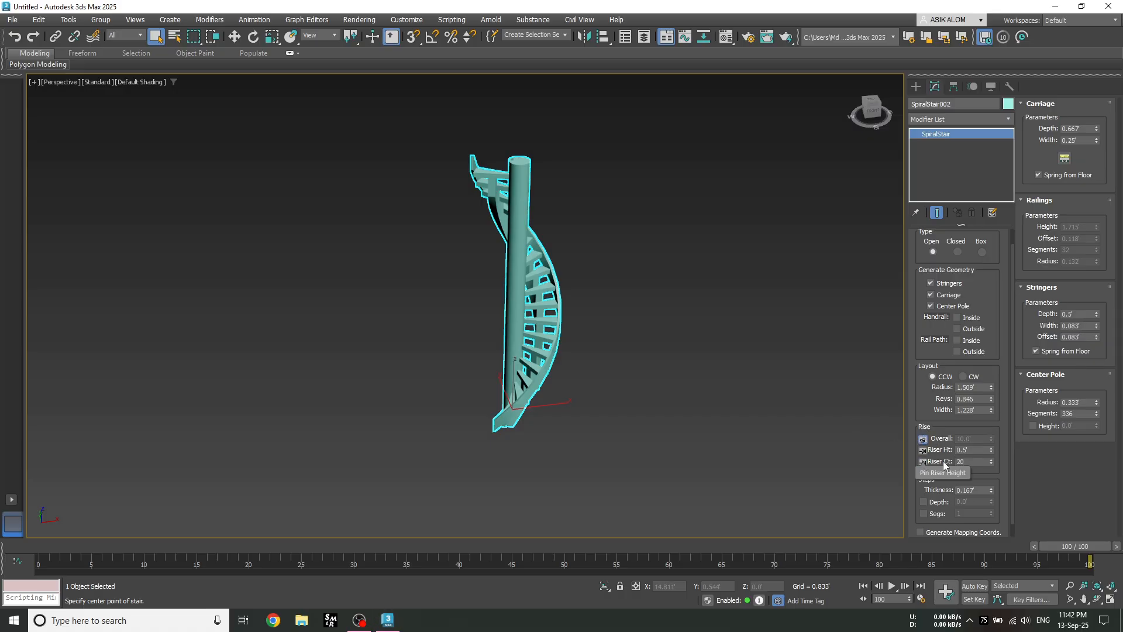
left_click_drag(991, 387, 991, 364)
left_click_drag(991, 359, 994, 356)
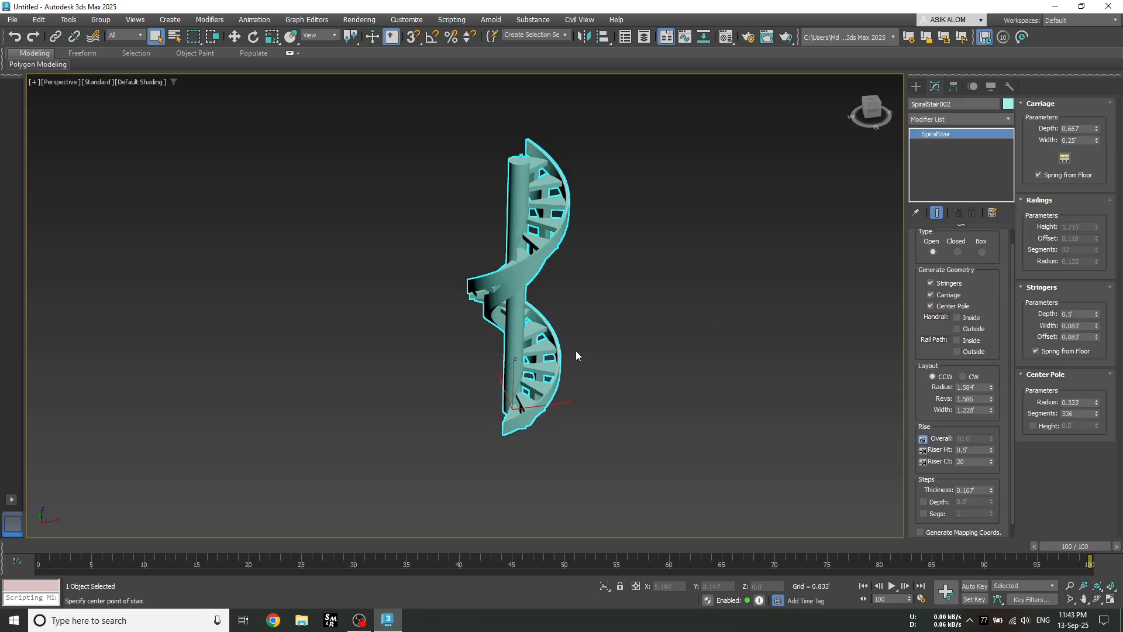
Step: Reduce the stair carriage's depth to 0.0' and set its width to 0.235'
scroll(975, 475, "down", 1)
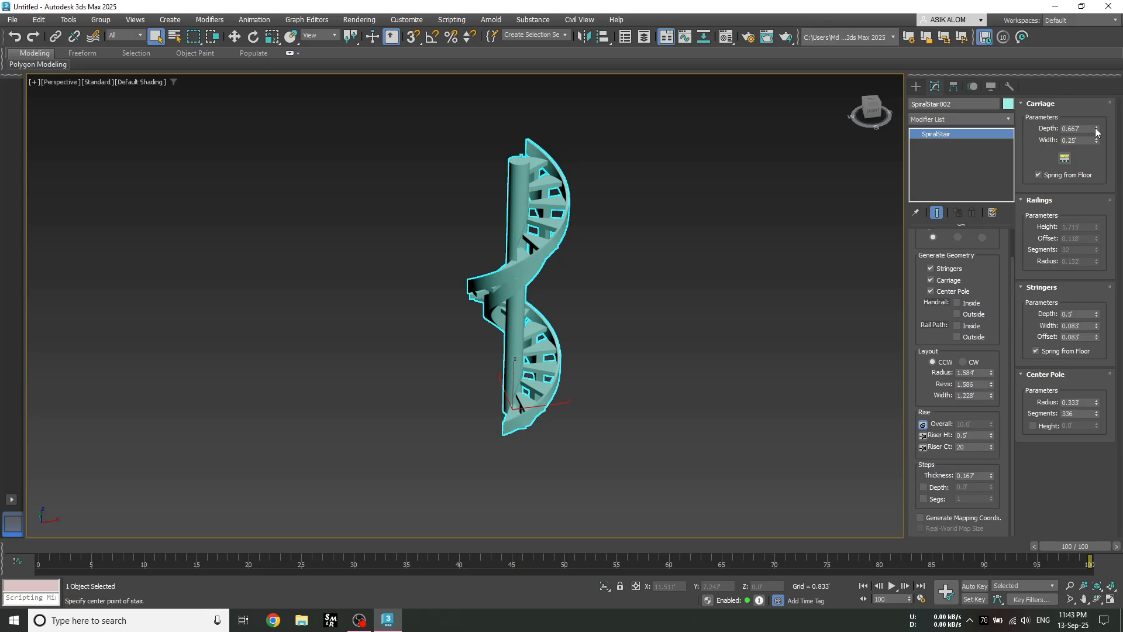
left_click_drag(1095, 132, 1076, 118)
scroll(519, 287, "up", 5)
scroll(519, 287, "up", 2)
scroll(485, 335, "down", 4)
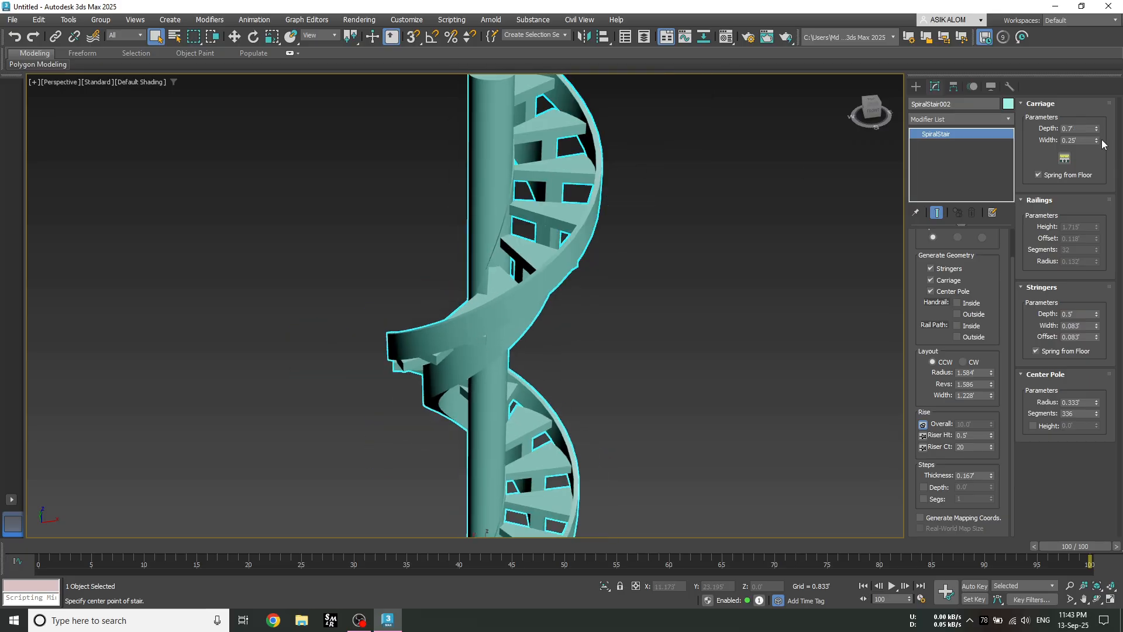
left_click_drag(1096, 130, 1081, 196)
left_click_drag(1096, 145, 1095, 152)
Step: Open the carriage spacing settings and try raising the carriage count to 6
left_click(1065, 159)
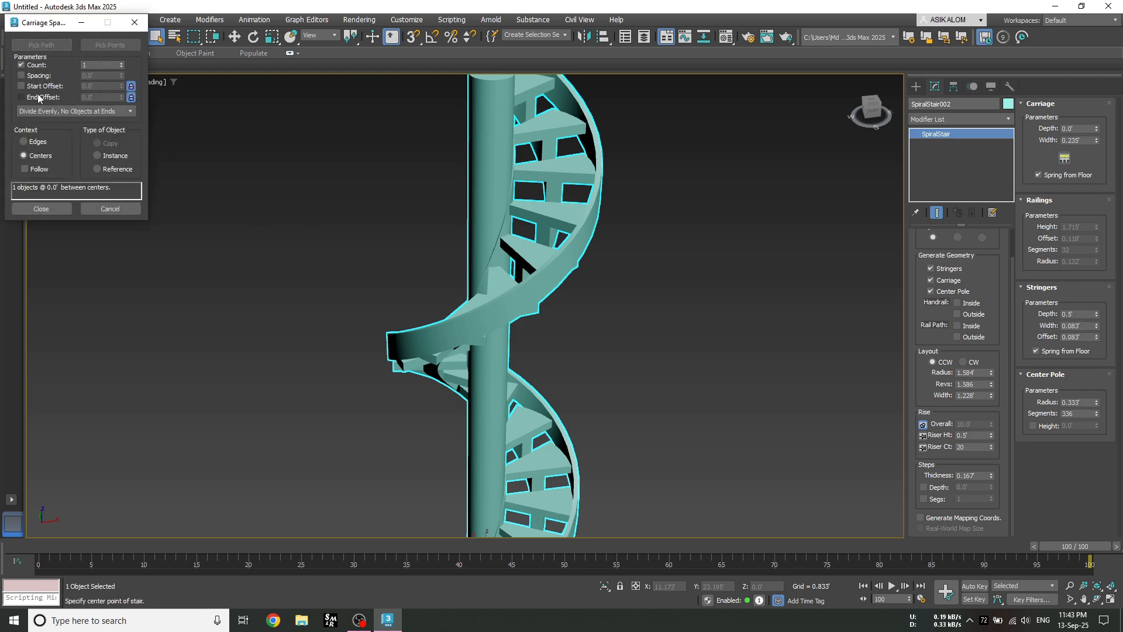
double_click(122, 62)
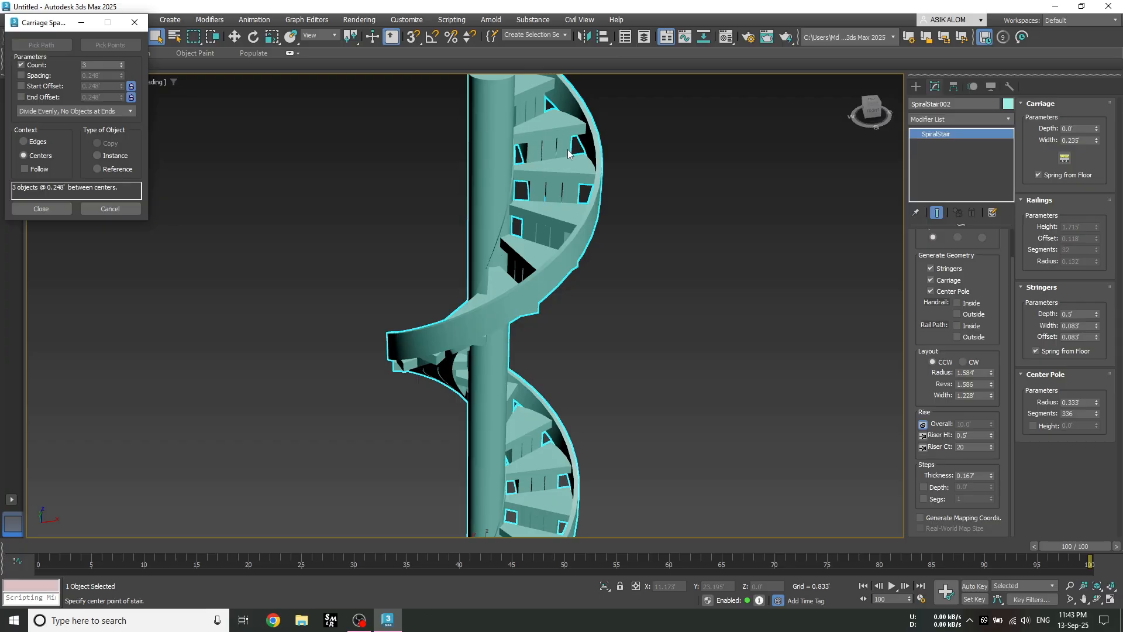
left_click(120, 64)
left_click(120, 65)
left_click(121, 64)
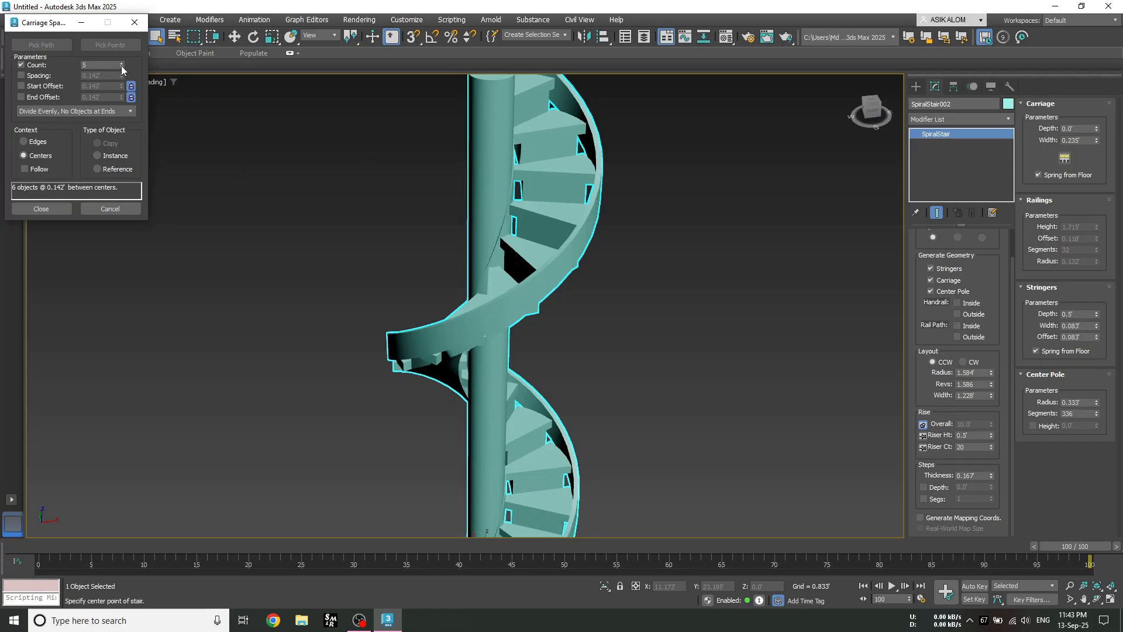
Step: Try lowering the carriage count to 0, return it to 1, and cancel the spacing changes
left_click(121, 65)
left_click(121, 65)
left_click(121, 65)
left_click(121, 65)
left_click(121, 66)
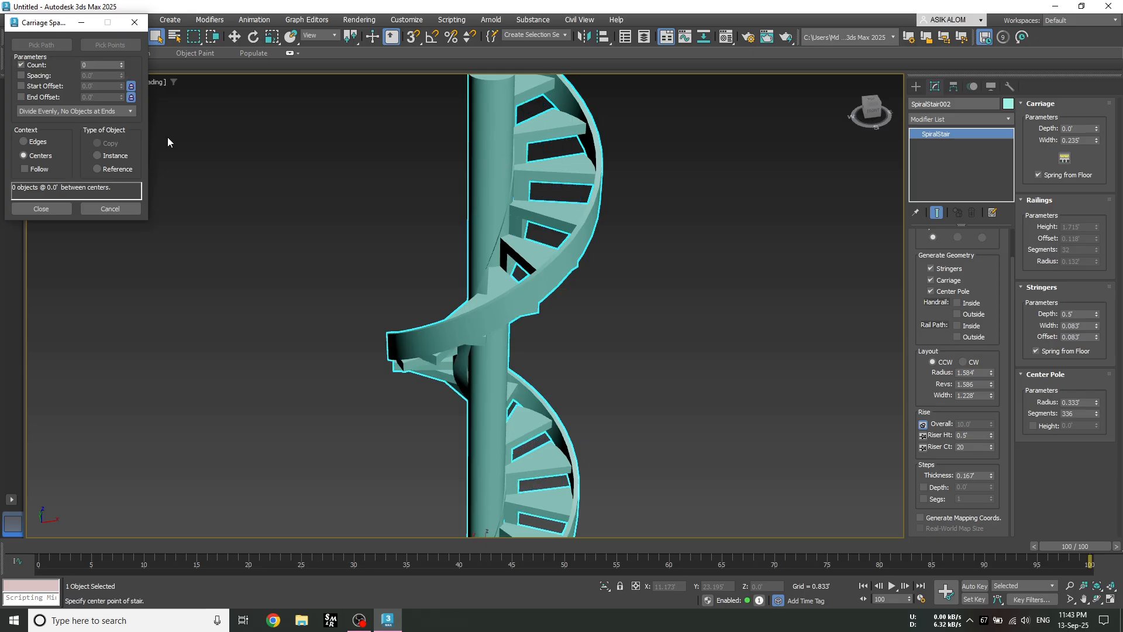
left_click(122, 62)
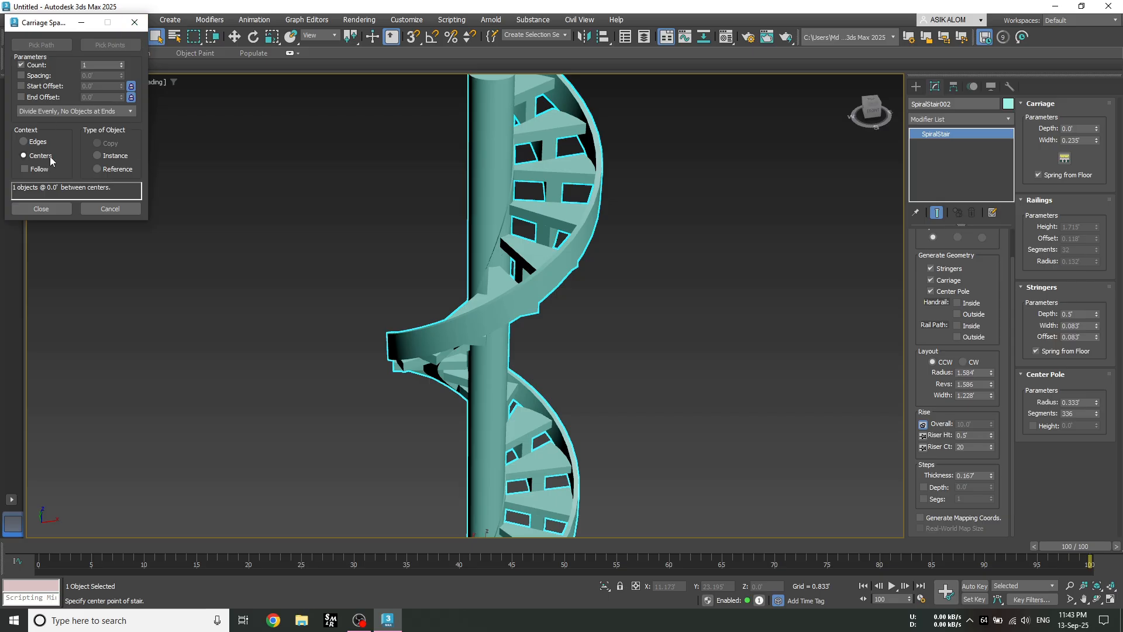
left_click(109, 209)
Step: Set the stringers' depth to 0.415', width to 0.067' and offset to 0.013', and turn off stringer generation
scroll(590, 338, "down", 5)
scroll(533, 275, "up", 4)
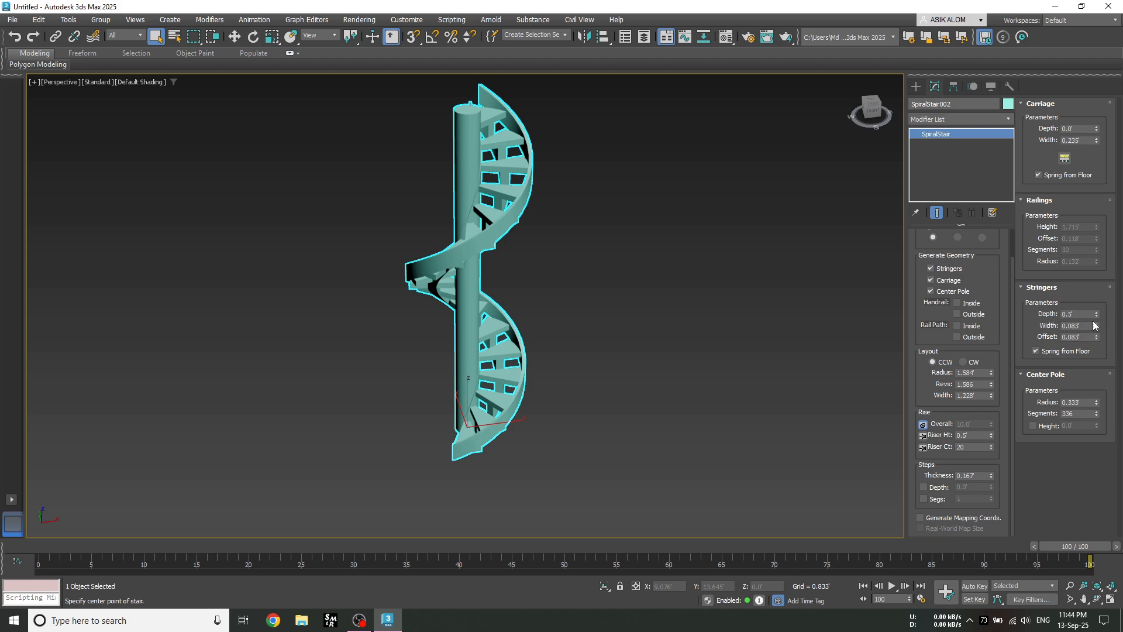
left_click_drag(1097, 316, 1104, 346)
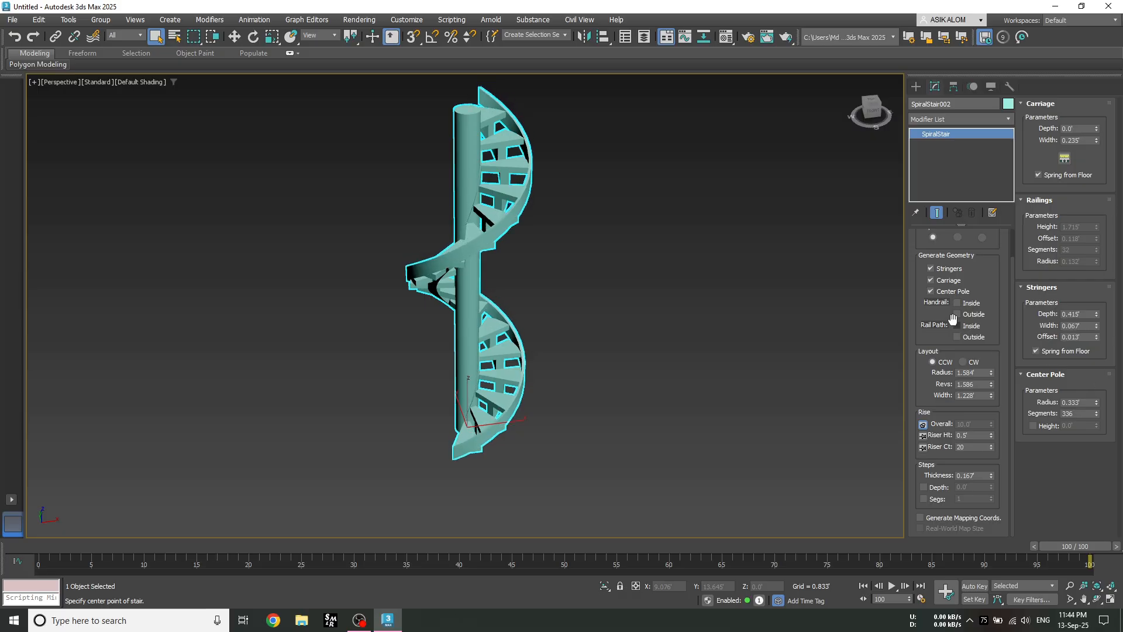
left_click(931, 267)
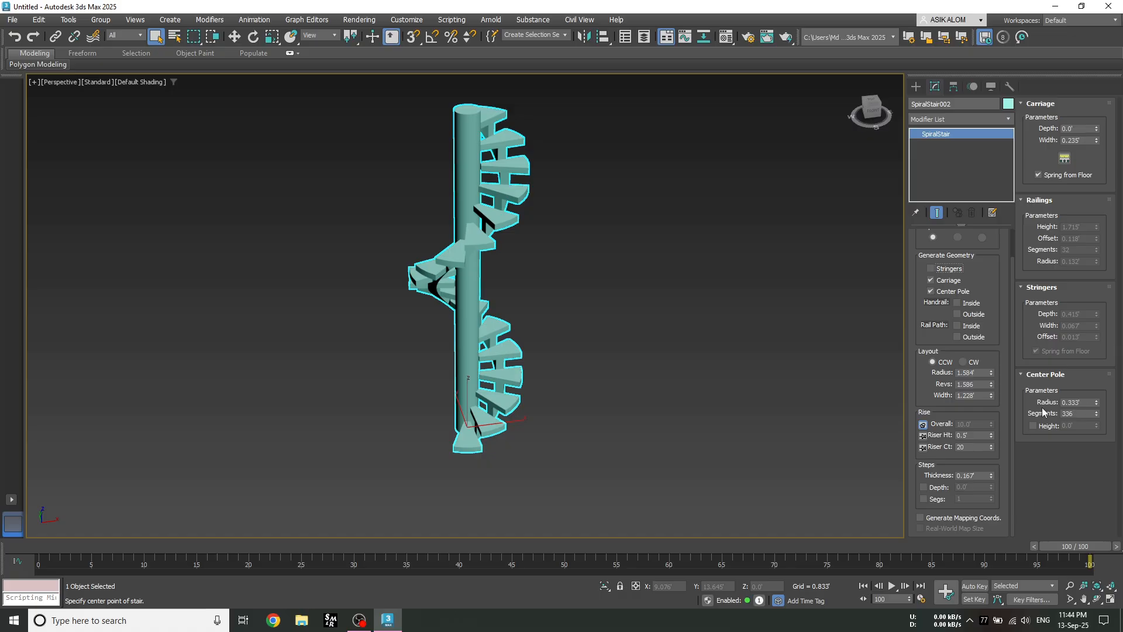
Step: Set the center pole's radius to 0.16' and the stair's layout width to 1.509'
left_click_drag(1095, 402, 1084, 450)
scroll(495, 180, "up", 5)
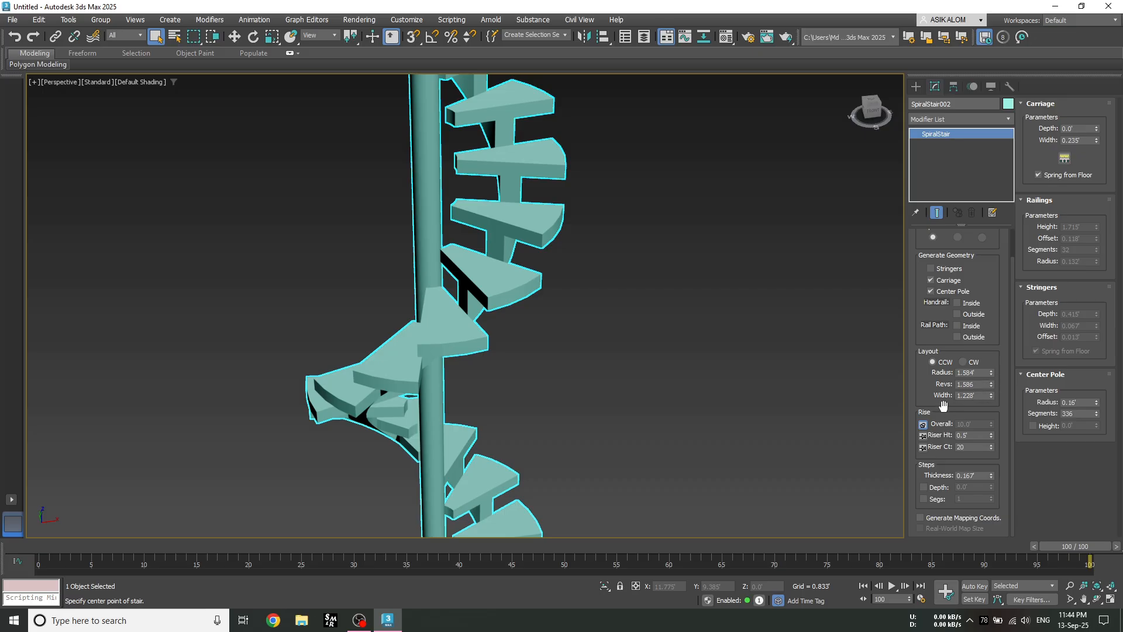
left_click_drag(991, 398, 995, 375)
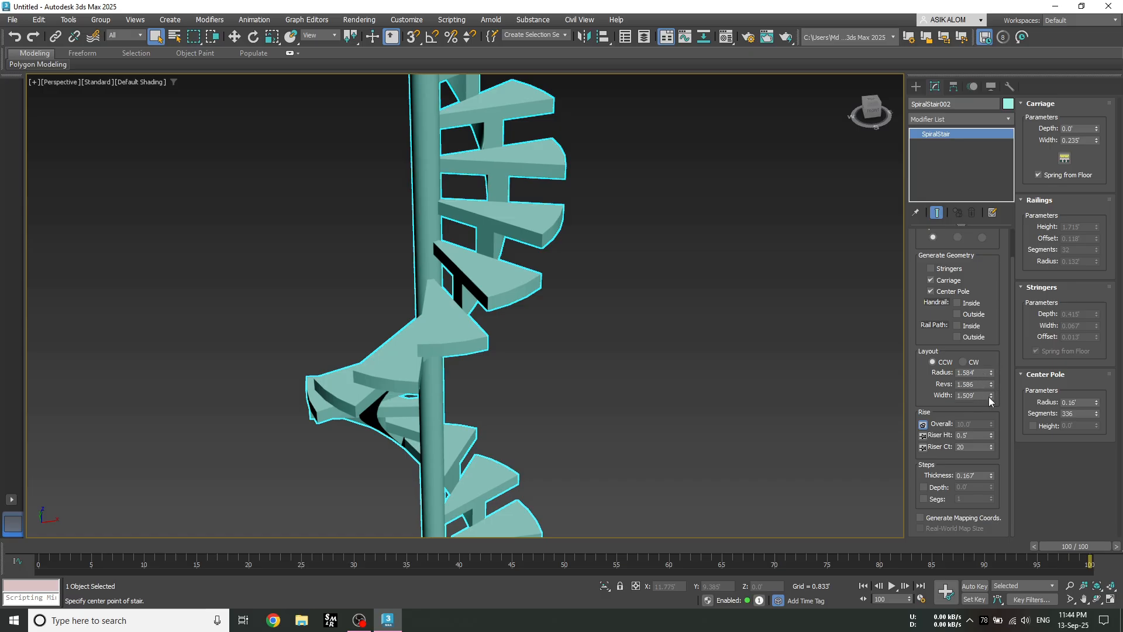
left_click_drag(989, 397, 987, 366)
key("z")
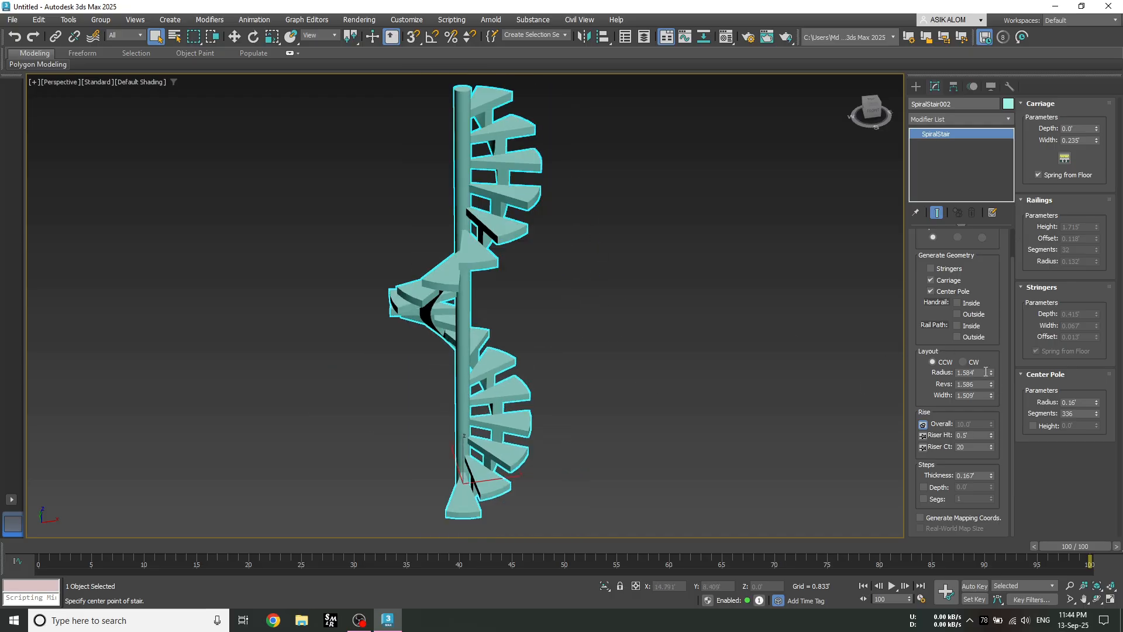
Step: Set the stair layout's revolutions to 1.568 and its radius to 1.228', and check the whole stair
left_click_drag(991, 386, 991, 354)
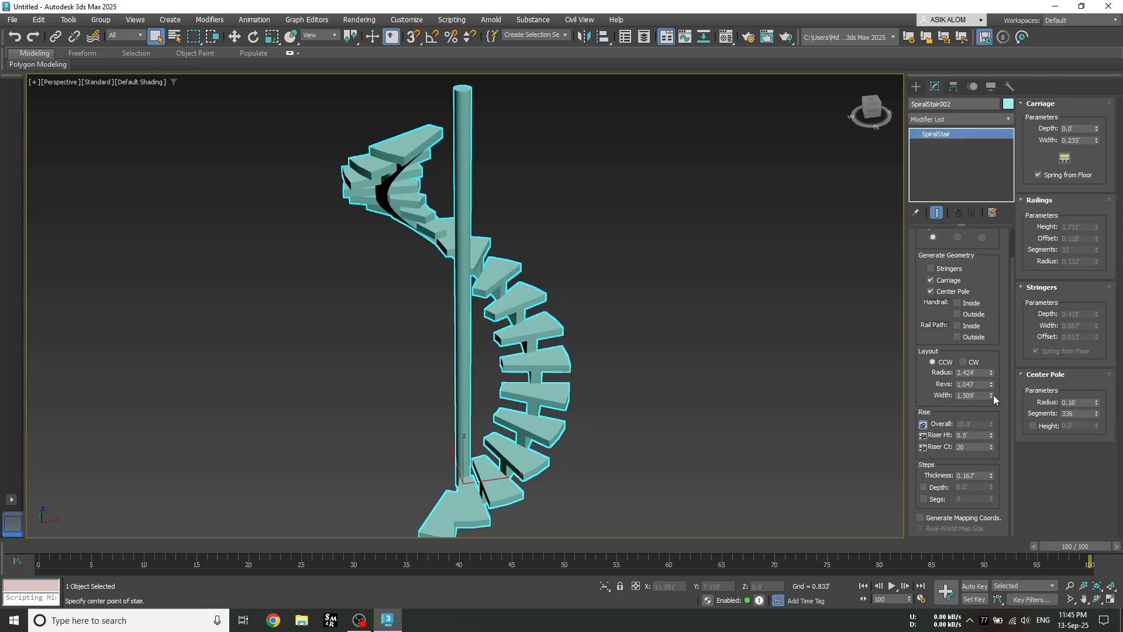
left_click_drag(990, 377, 986, 404)
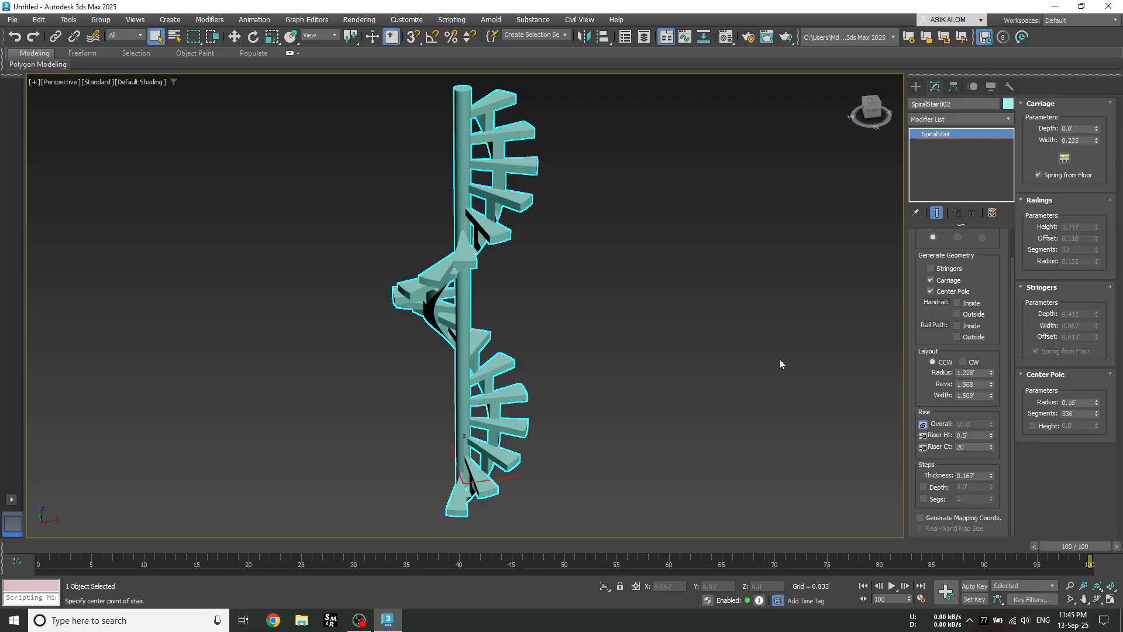
scroll(718, 353, "down", 3)
scroll(641, 356, "up", 6)
scroll(564, 338, "down", 5)
scroll(581, 324, "up", 4)
scroll(572, 311, "down", 3)
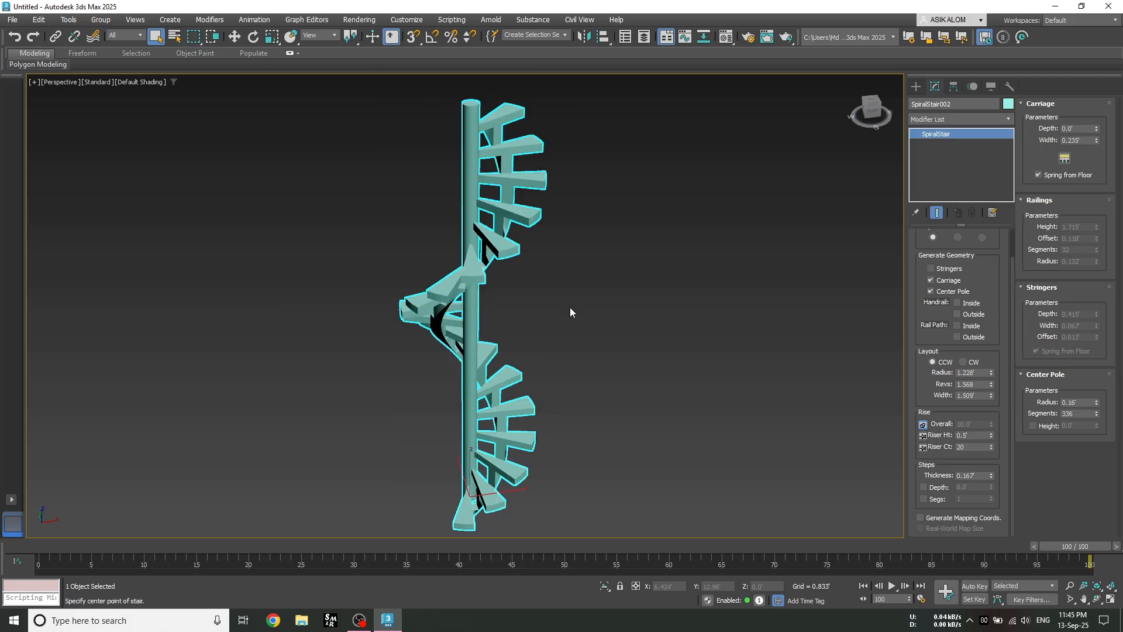
middle_click_drag(569, 307, 548, 291)
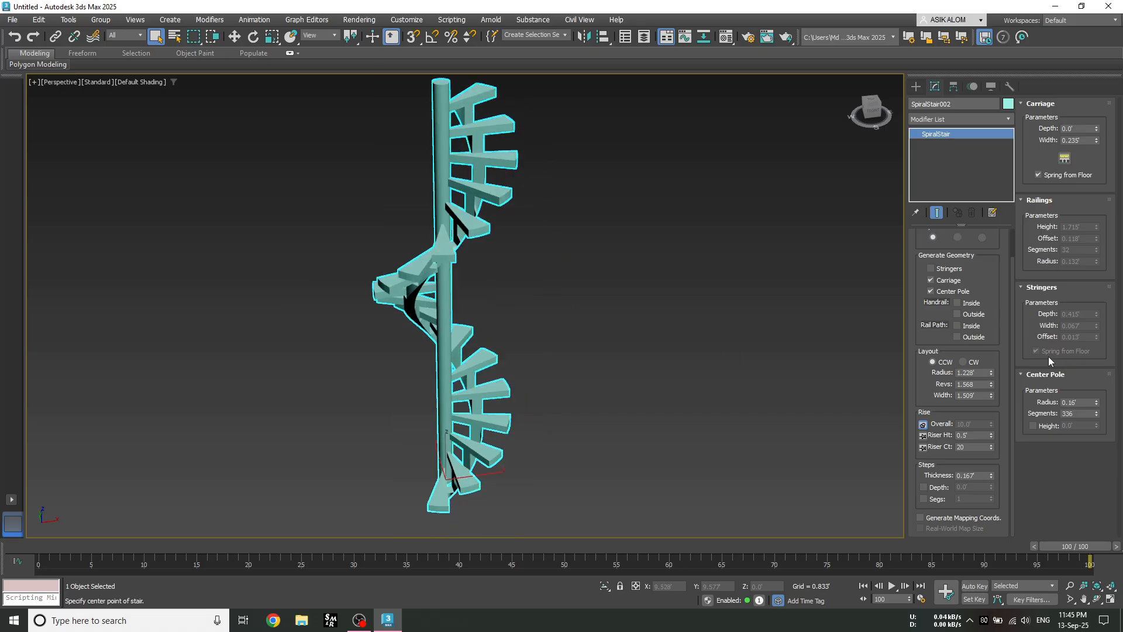
Step: Try a riser count of 15 with the overall rise pinned
left_click(923, 425)
double_click(963, 448)
key("Return")
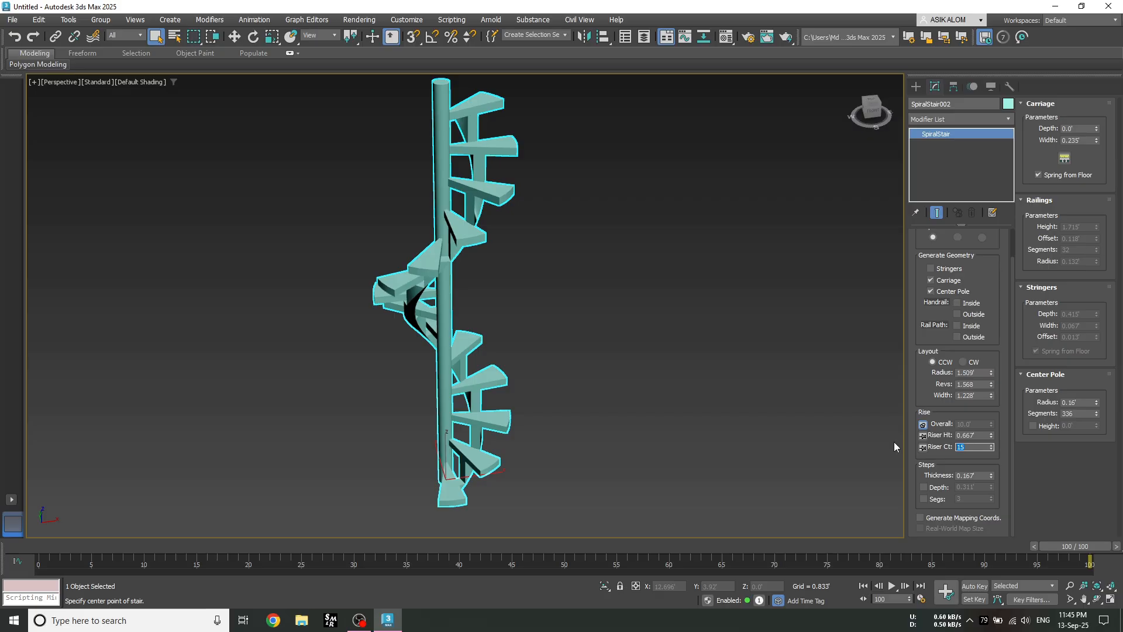
Step: Try a riser height of 3 inches and return the riser height to 6 inches
double_click(973, 435)
type("3")
key("Return")
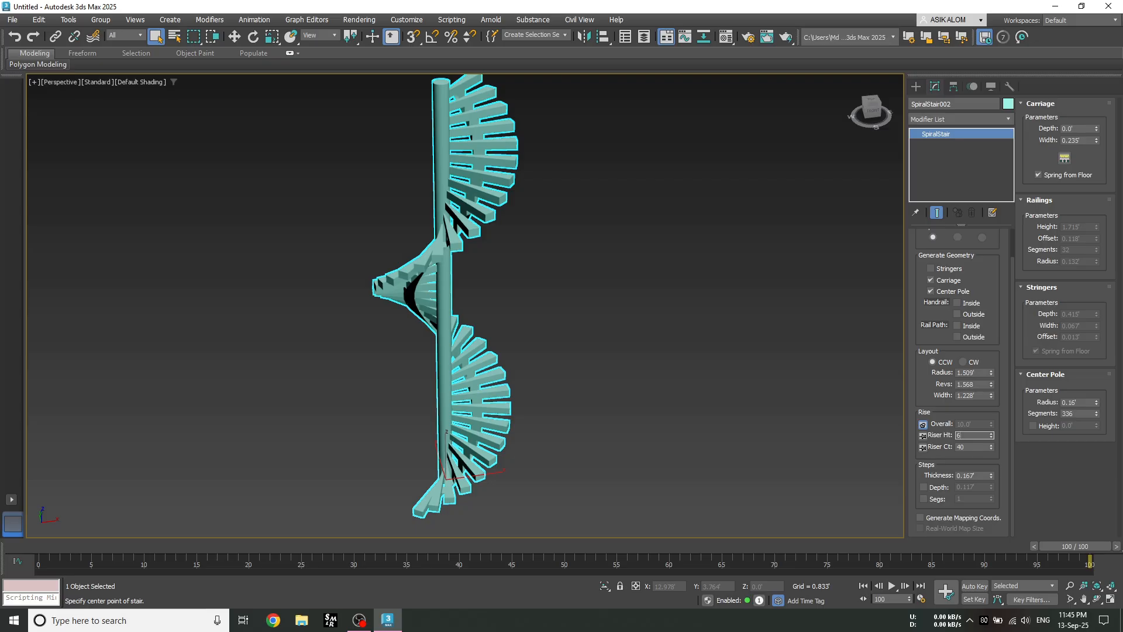
key("Return")
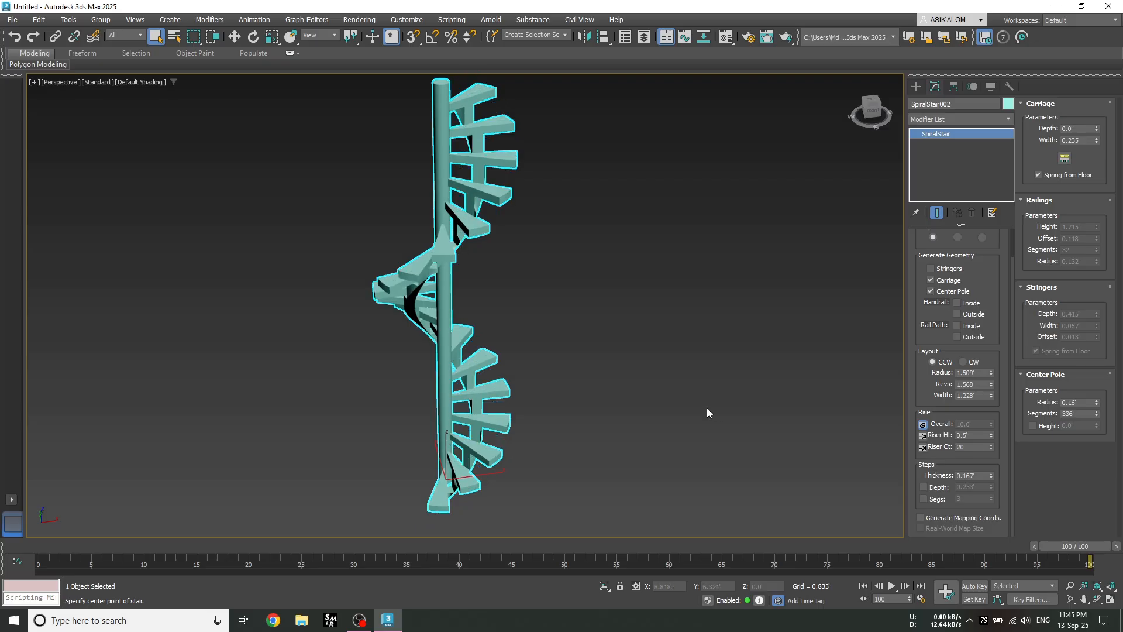
Step: Reselect the spiral stair and examine its lower steps up close and its overall shape
left_click(707, 408)
left_click(415, 288)
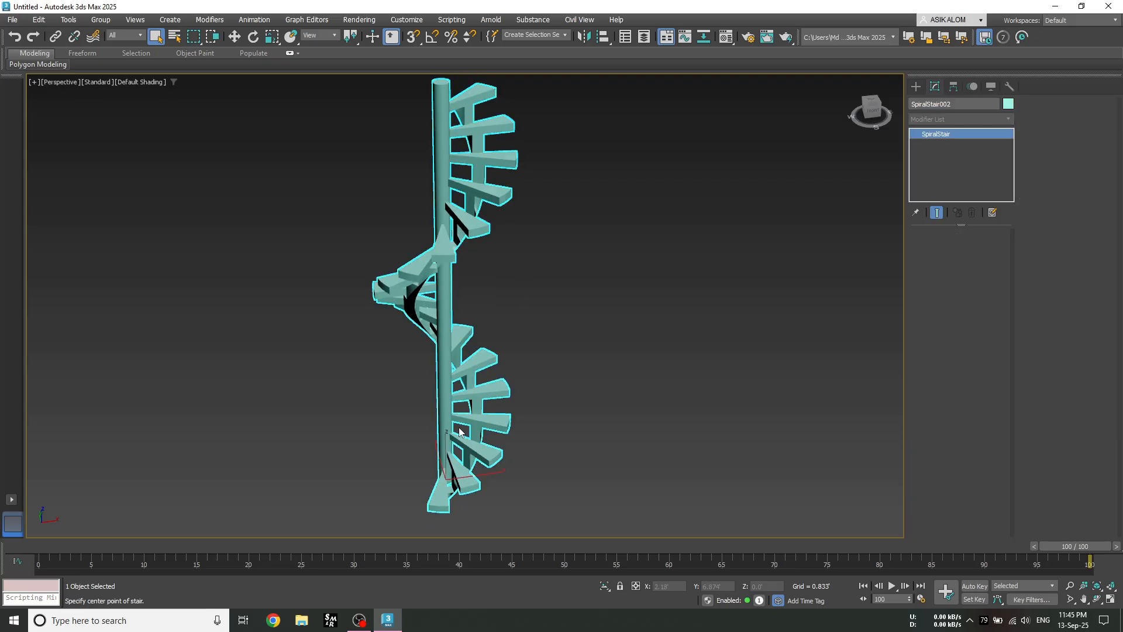
scroll(474, 502, "up", 4)
scroll(475, 499, "down", 3)
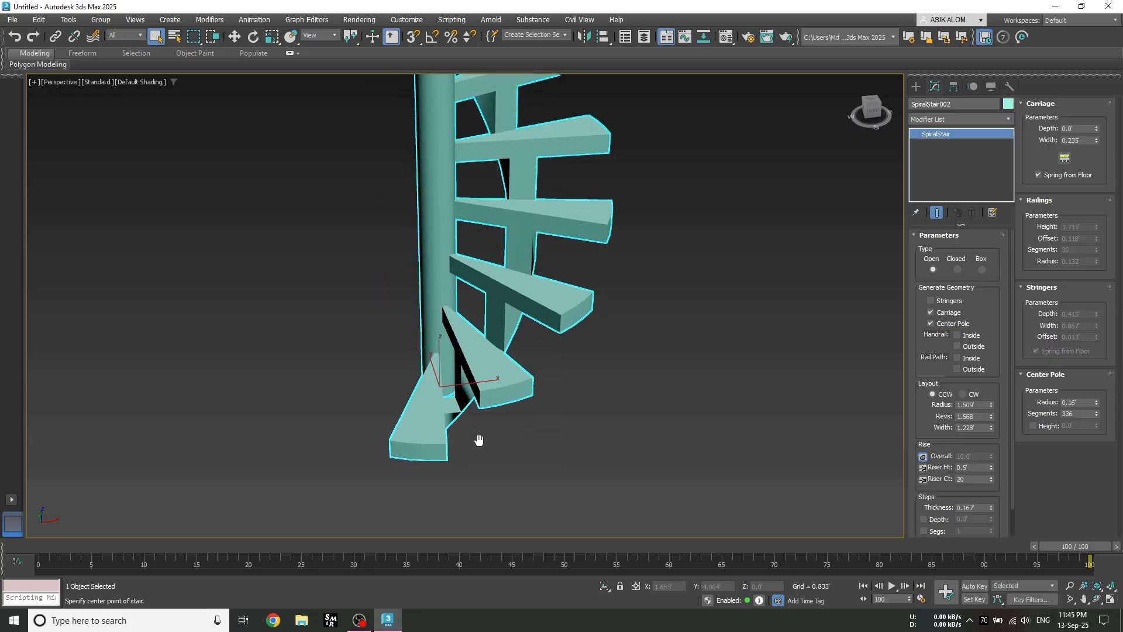
scroll(503, 371, "down", 3)
scroll(501, 362, "down", 2)
scroll(498, 358, "down", 4)
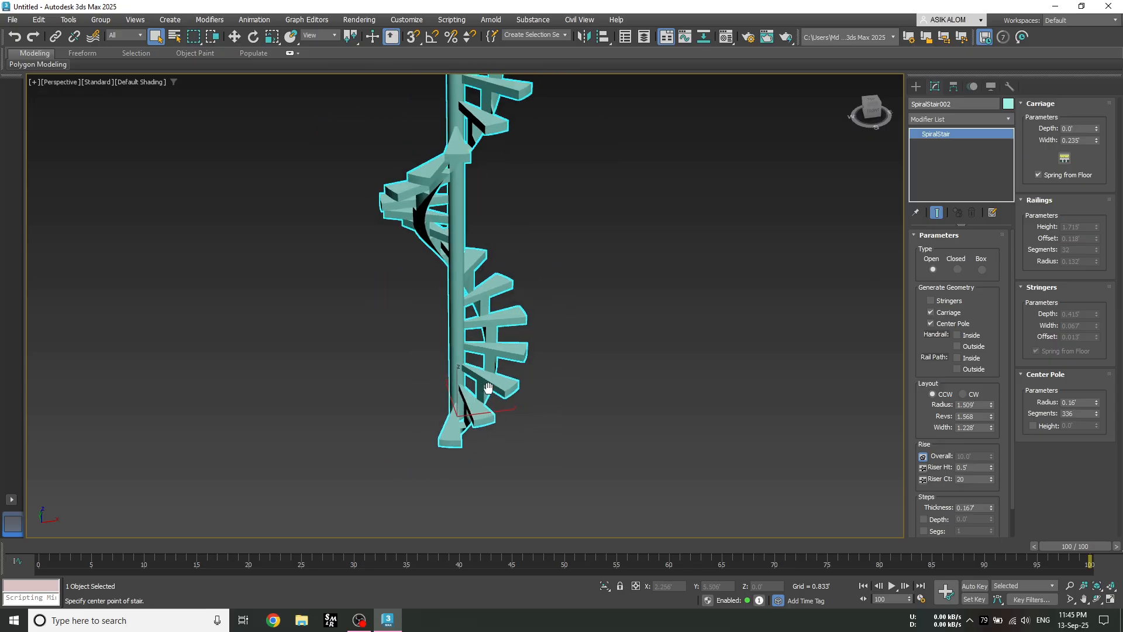
scroll(484, 294, "up", 2)
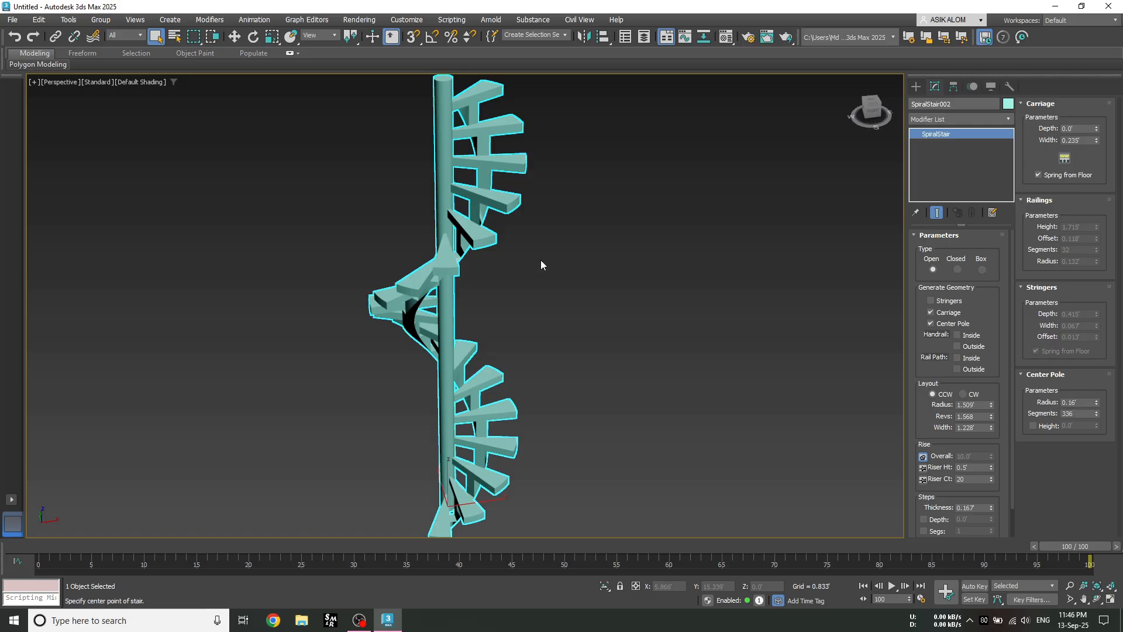
Step: Bring up the stair creation commands
left_click(916, 86)
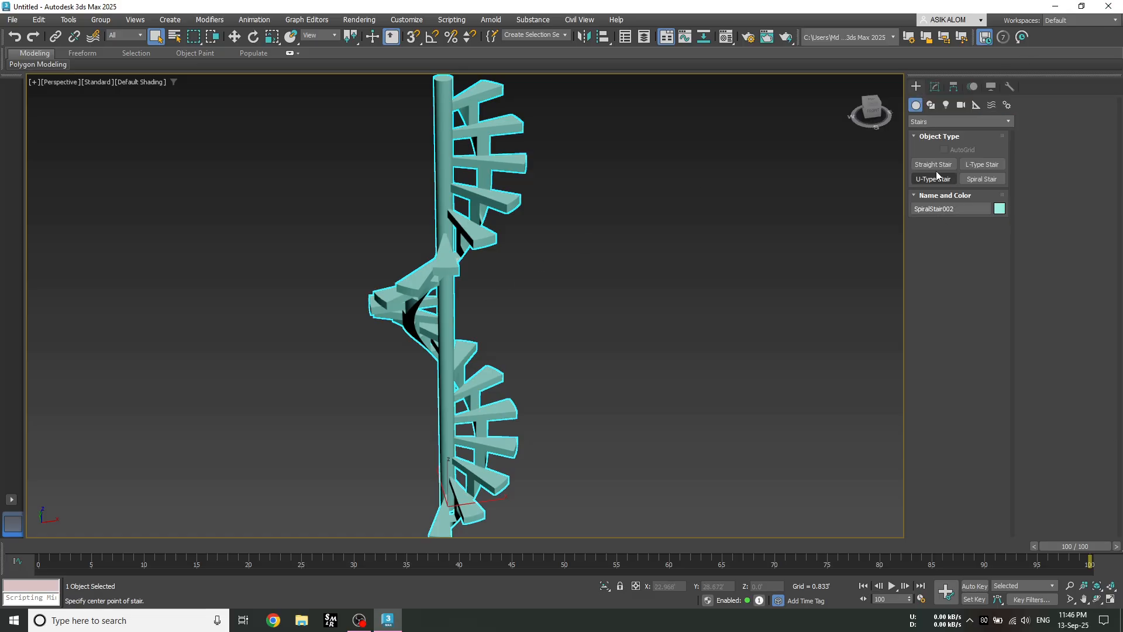